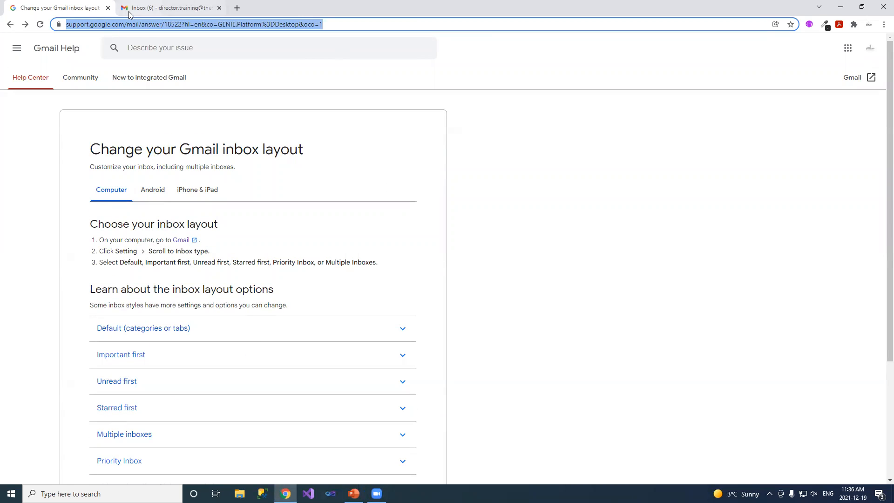
- Switch to the Gmail inbox and circle the storage usage, the Spaces heading and the Chat heading with the annotation pen
click(158, 8)
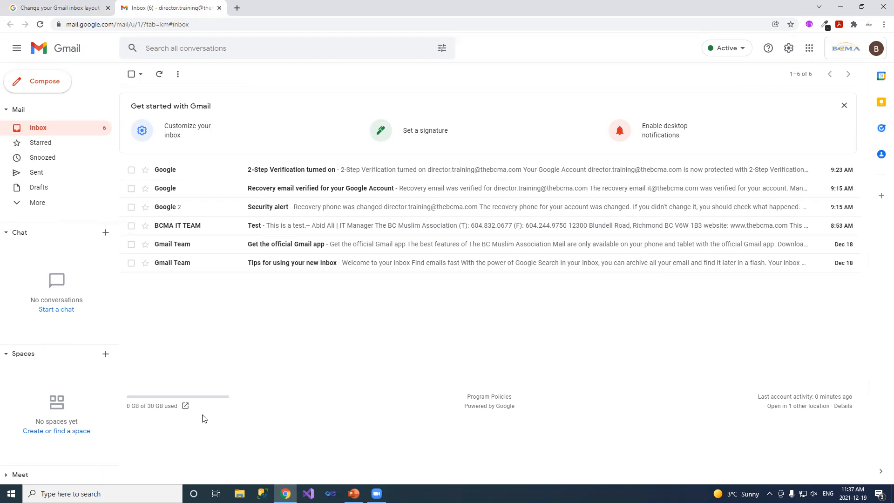
click(576, 21)
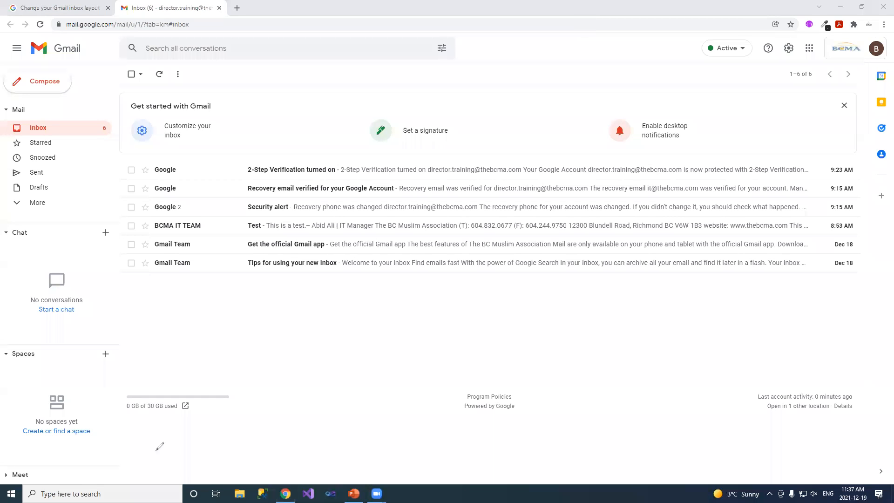
mouse_move(117, 387)
mouse_down()
mouse_move(228, 394)
mouse_move(239, 404)
mouse_move(122, 411)
mouse_move(120, 390)
mouse_up()
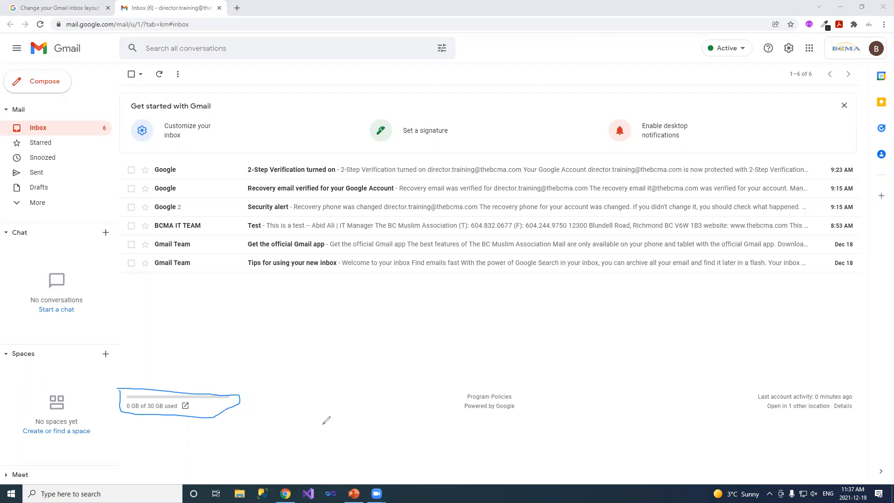
mouse_move(40, 353)
mouse_down()
mouse_move(18, 341)
mouse_move(3, 350)
mouse_move(37, 362)
mouse_move(42, 352)
mouse_up()
mouse_move(33, 226)
mouse_down()
mouse_move(17, 222)
mouse_move(26, 239)
mouse_move(34, 230)
mouse_up()
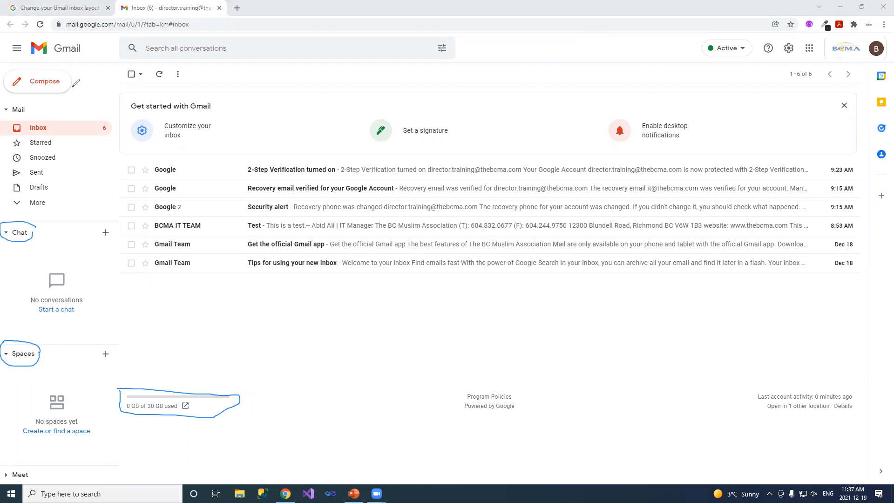
- Set the chat availability status to Automatic, based on activity
click(743, 49)
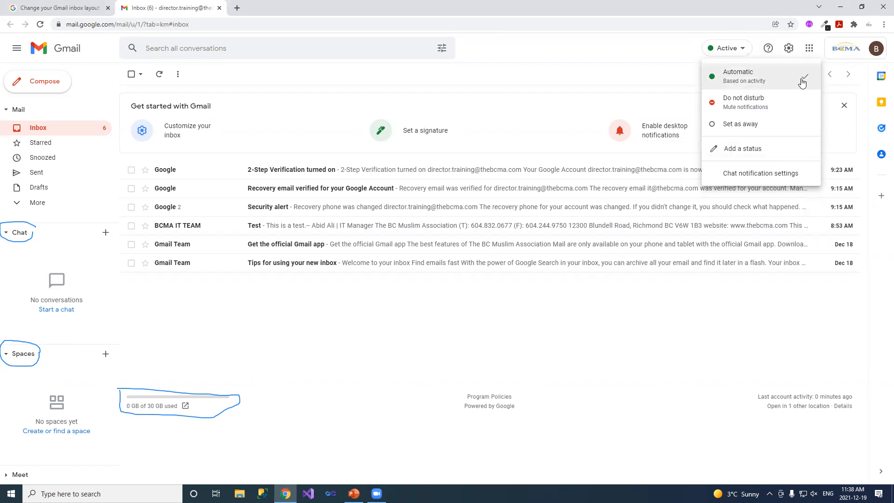
click(741, 78)
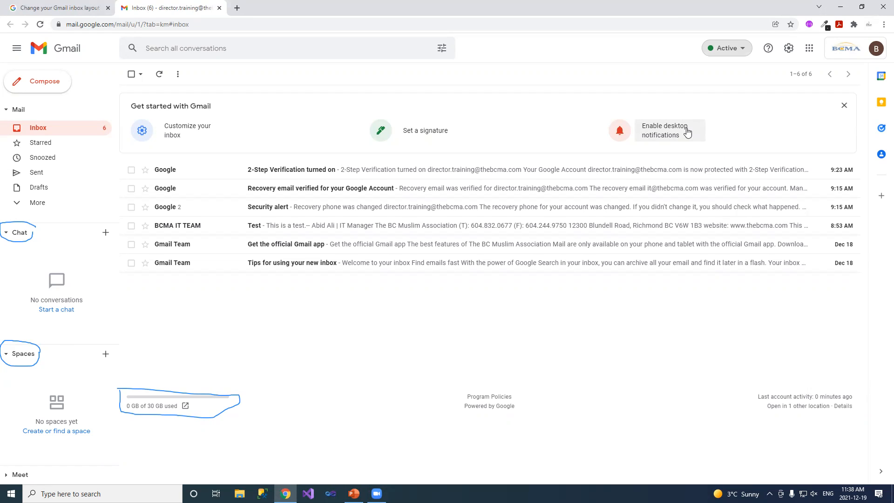
- Open the inbox customization settings, try the Comfortable density and set the density to Compact
click(174, 133)
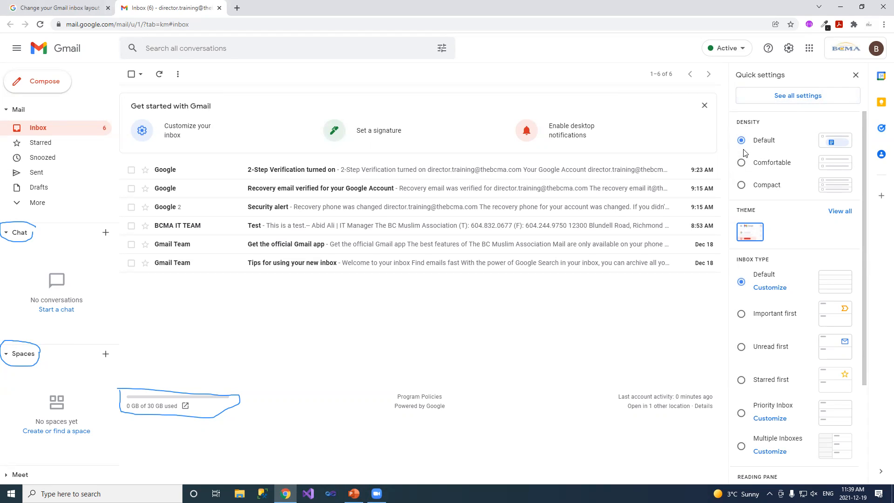
click(740, 164)
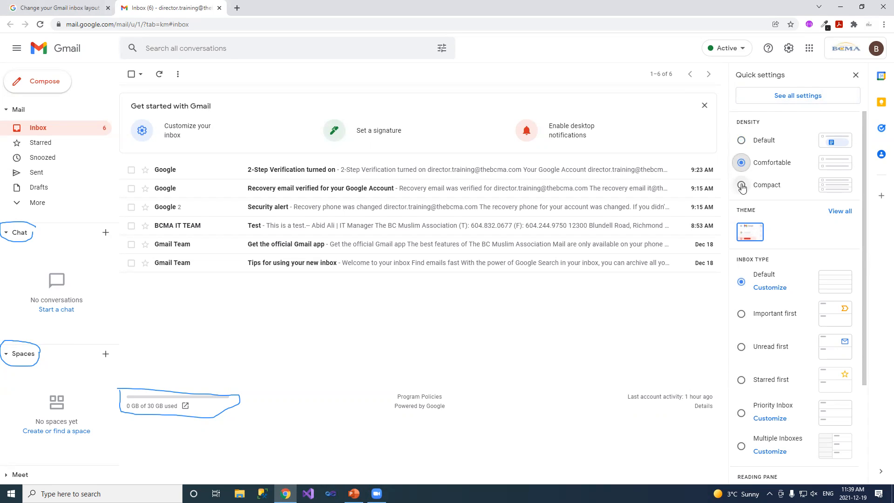
click(740, 185)
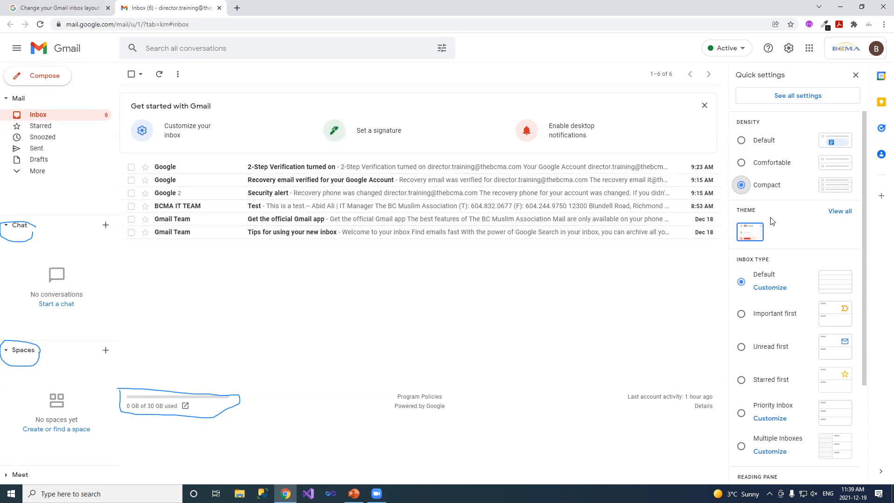
- Open the full theme collection and preview the chess, red canyon and beach photo themes
click(838, 214)
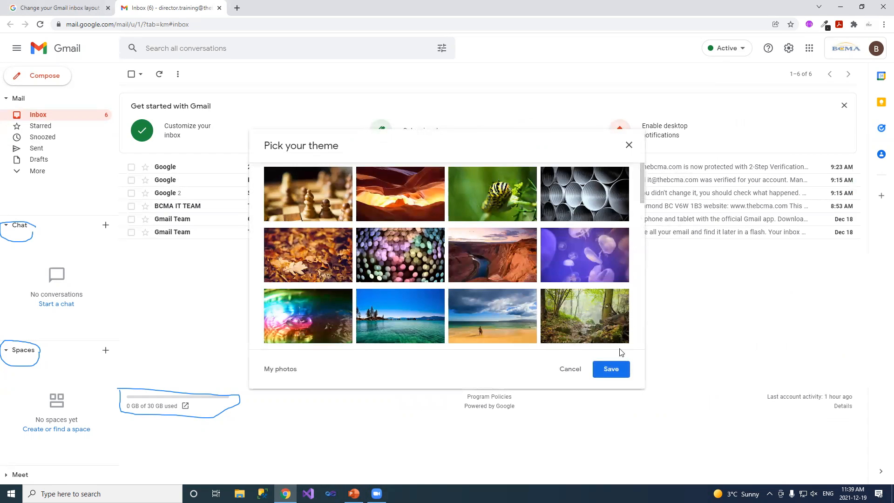
click(303, 195)
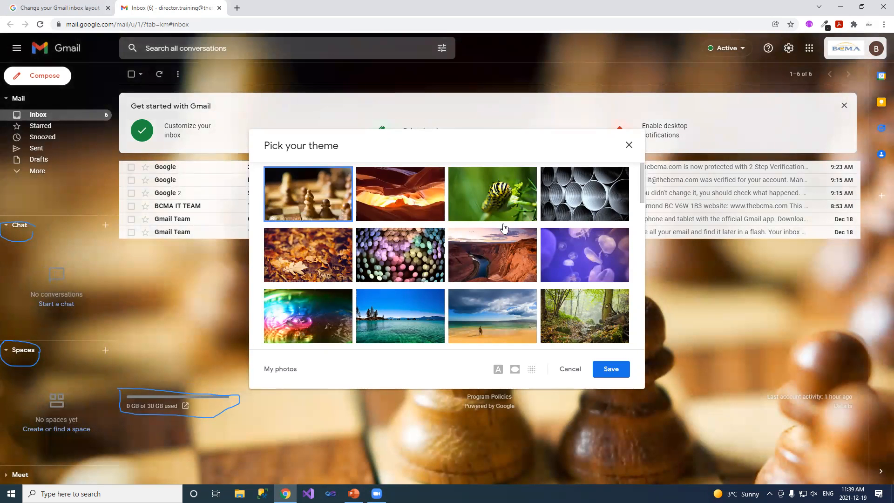
click(405, 199)
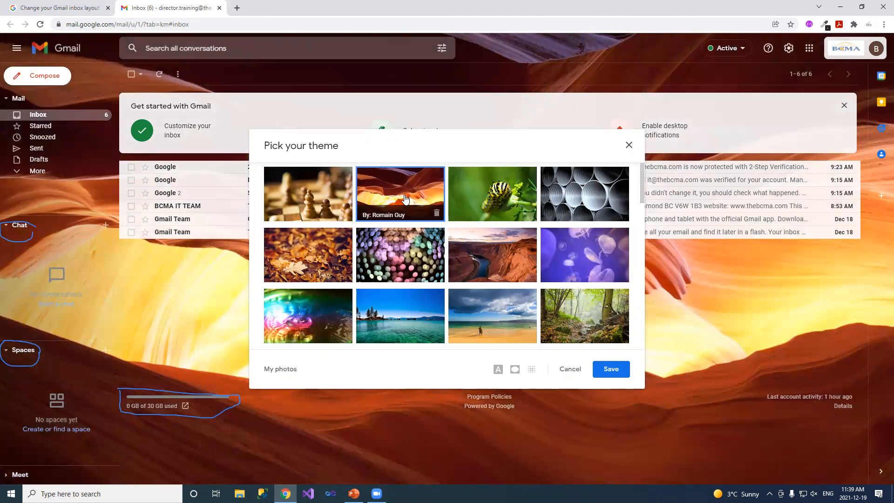
click(489, 311)
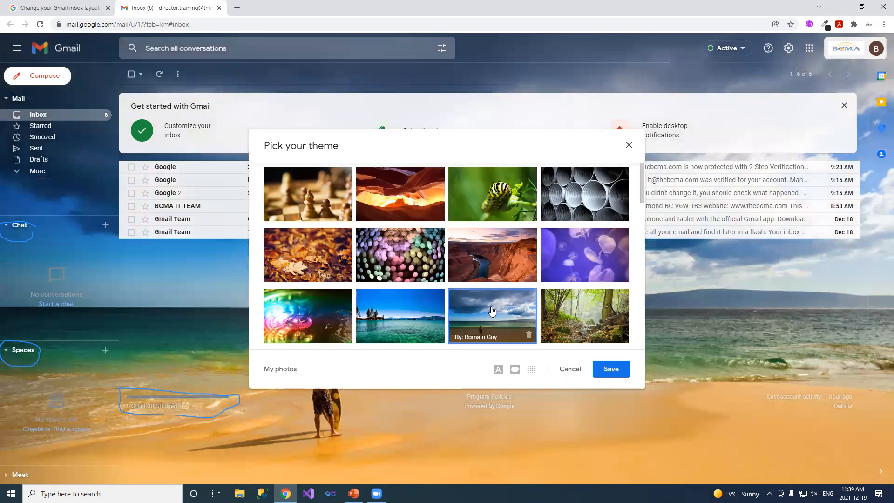
- Preview the Mustard, Wood and plain purple-grey themes from further down the theme collection
scroll(605, 288, down, 3)
scroll(609, 283, down, 2)
scroll(582, 326, down, 2)
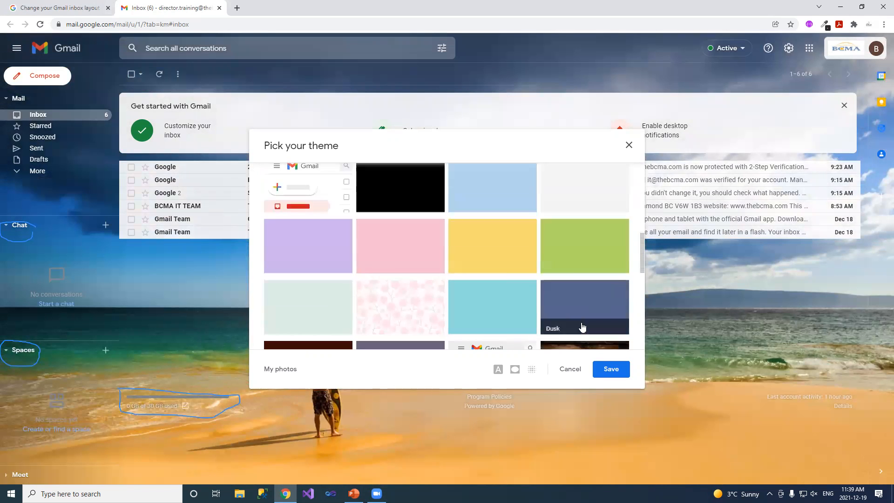
click(494, 249)
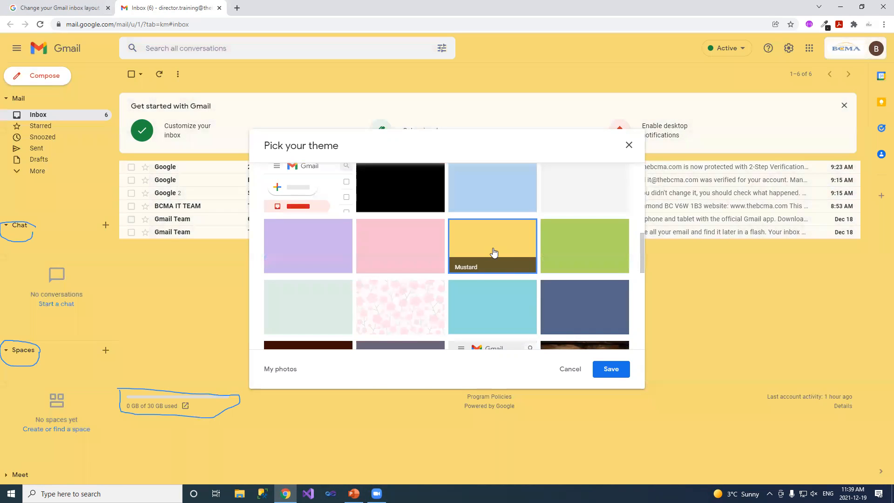
scroll(571, 298, down, 2)
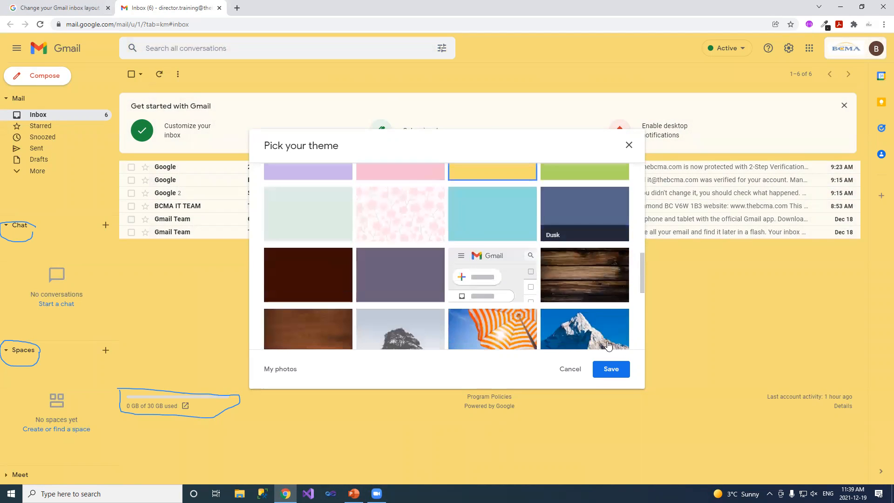
click(576, 269)
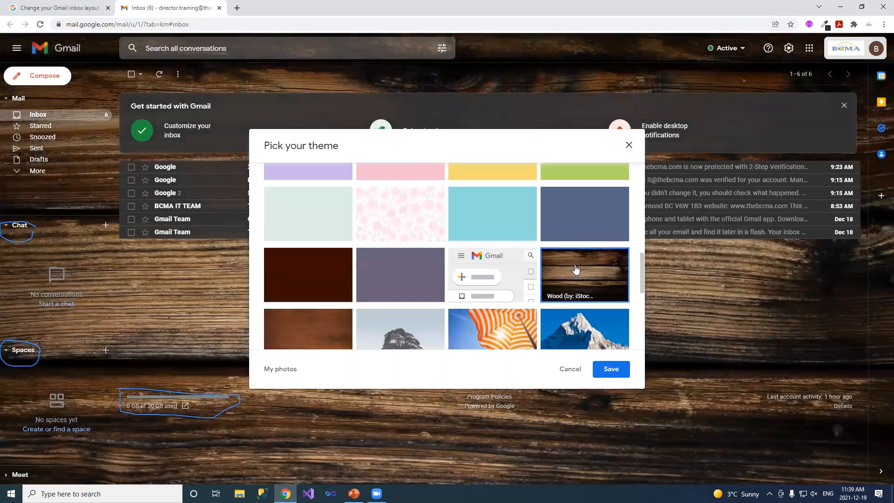
click(403, 281)
- Choose the misty lake with wooded hills near the end of the theme collection and save it as the theme
scroll(576, 297, up, 3)
scroll(576, 297, up, 5)
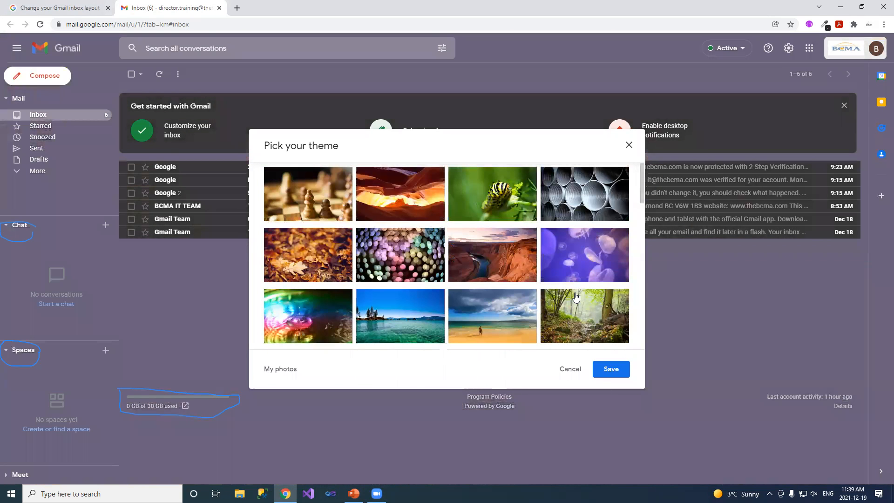
scroll(576, 297, down, 5)
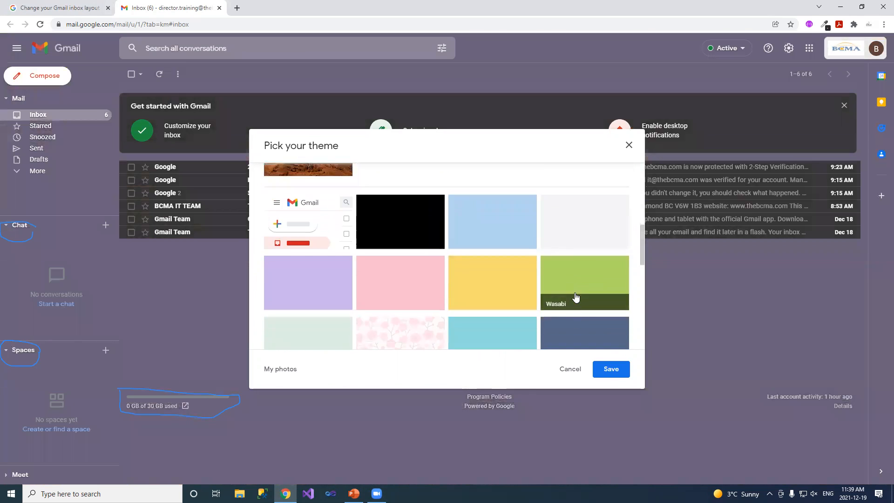
scroll(575, 293, down, 10)
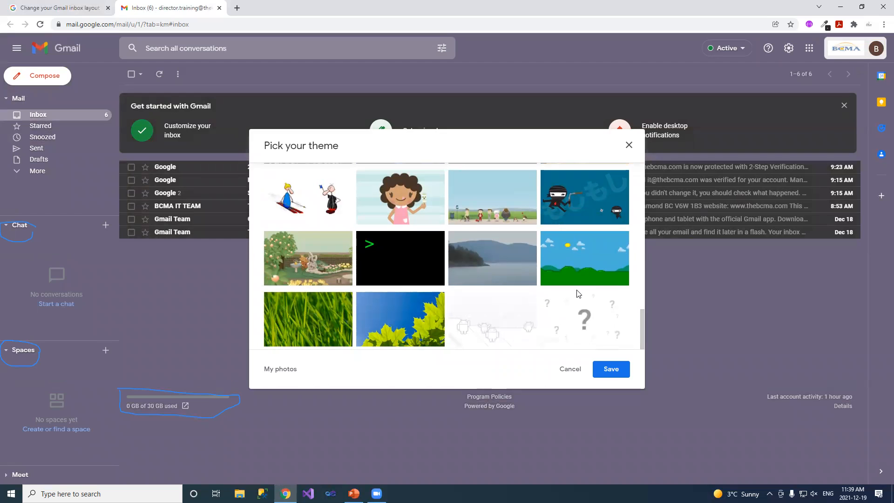
click(515, 261)
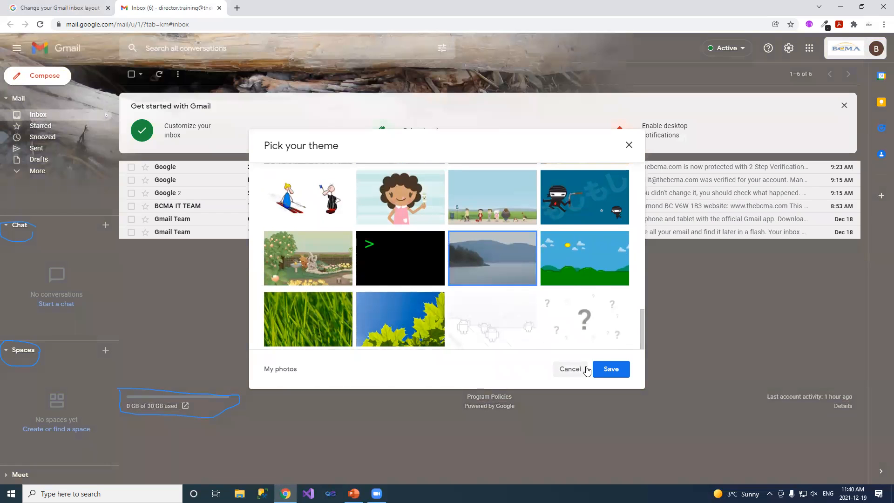
click(610, 369)
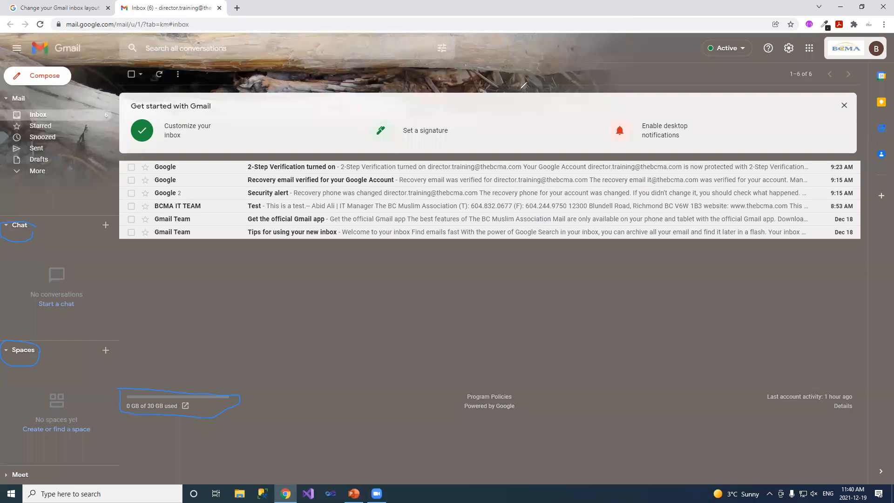
- Clear the pen annotations from the screen
click(203, 396)
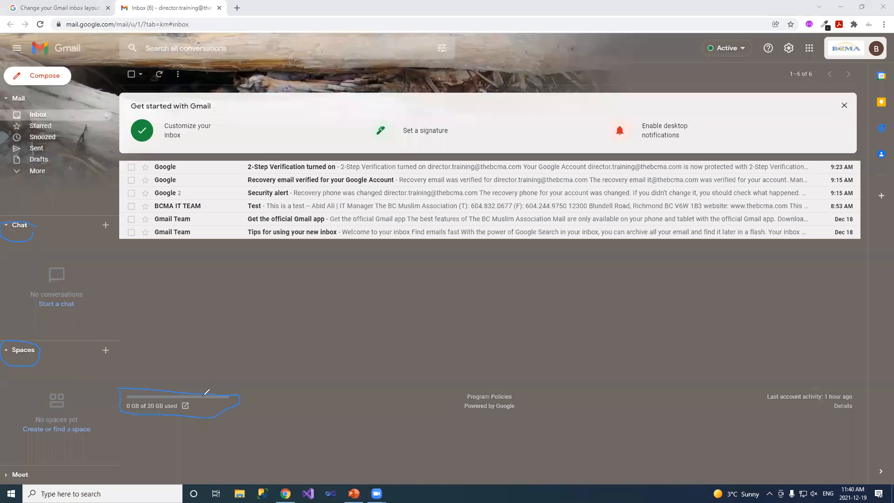
click(516, 76)
- Reopen the quick settings and set the inbox density to Comfortable
click(181, 135)
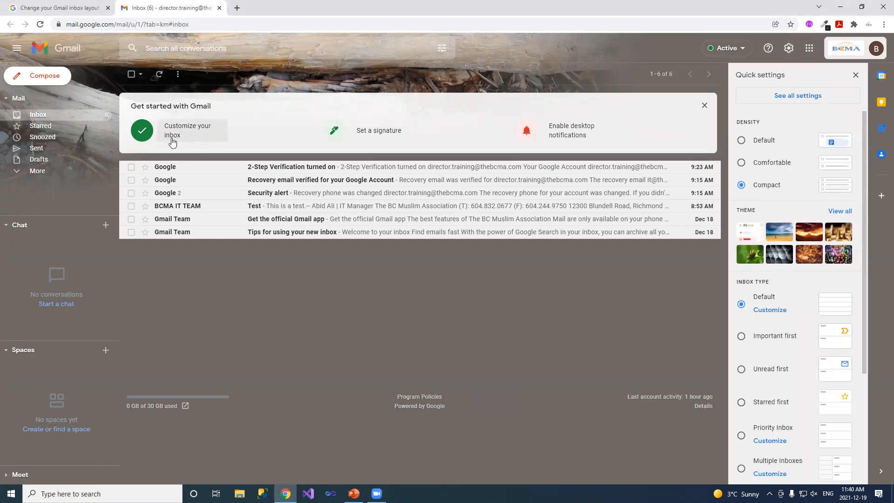
click(855, 75)
click(788, 50)
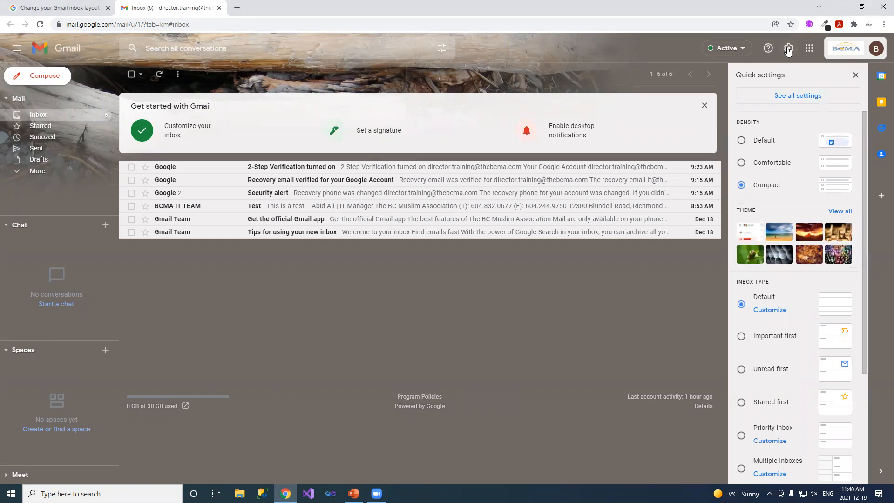
click(763, 164)
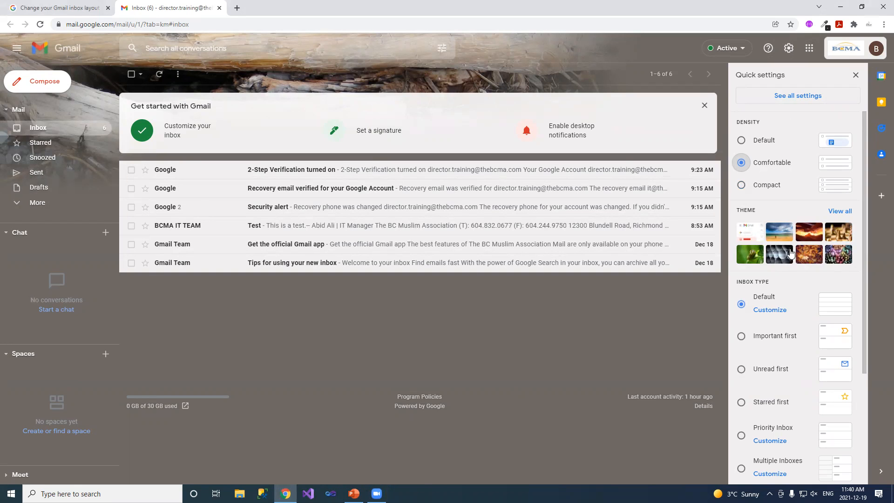
- Try the Important first and Unread first inbox types on the message list
scroll(815, 321, down, 1)
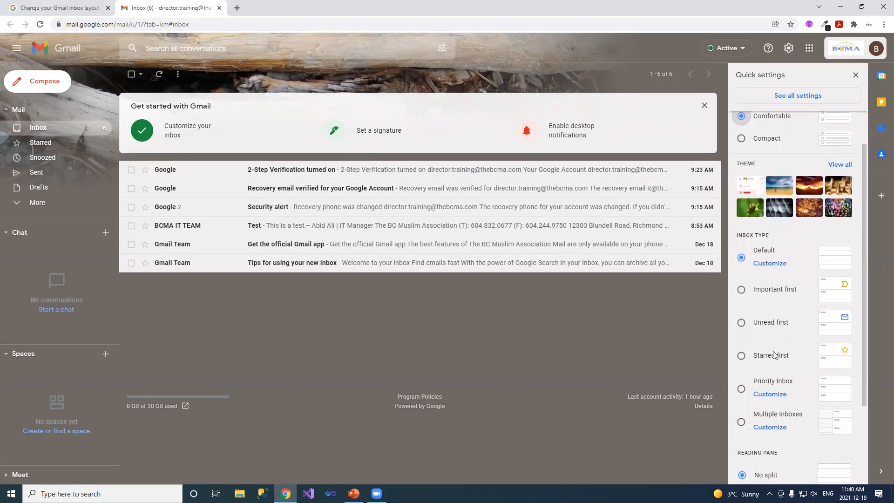
scroll(792, 373, down, 2)
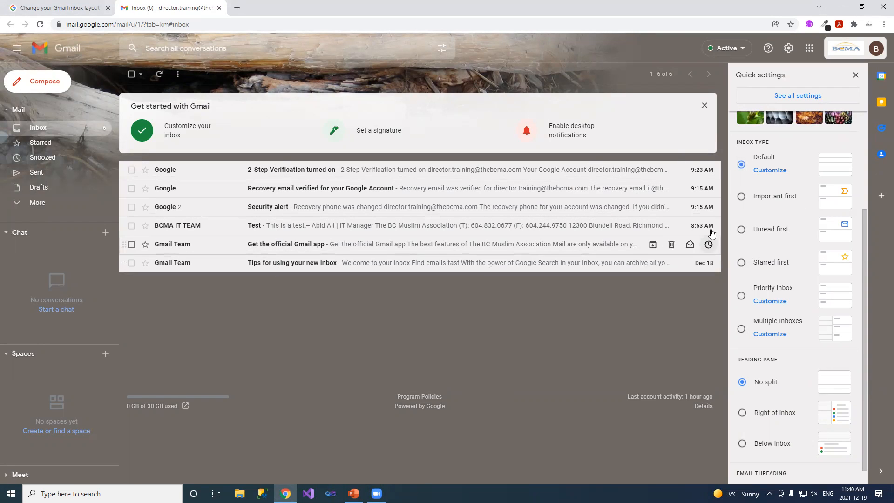
click(742, 199)
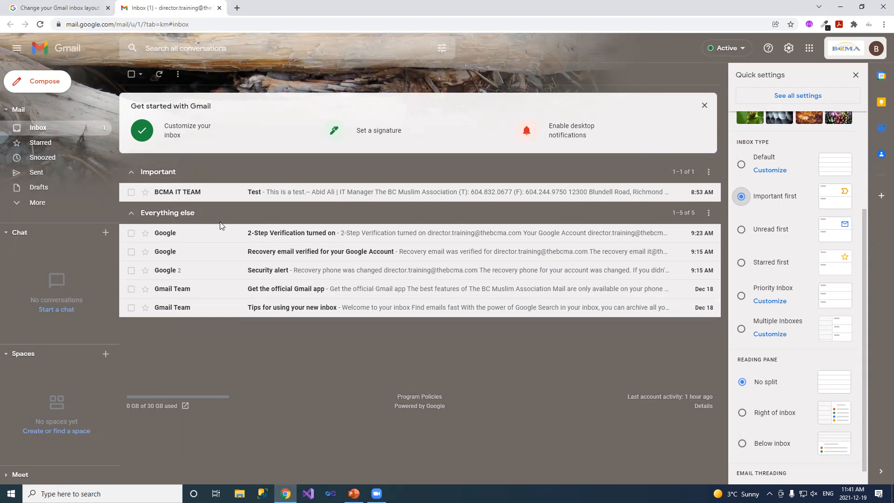
click(742, 231)
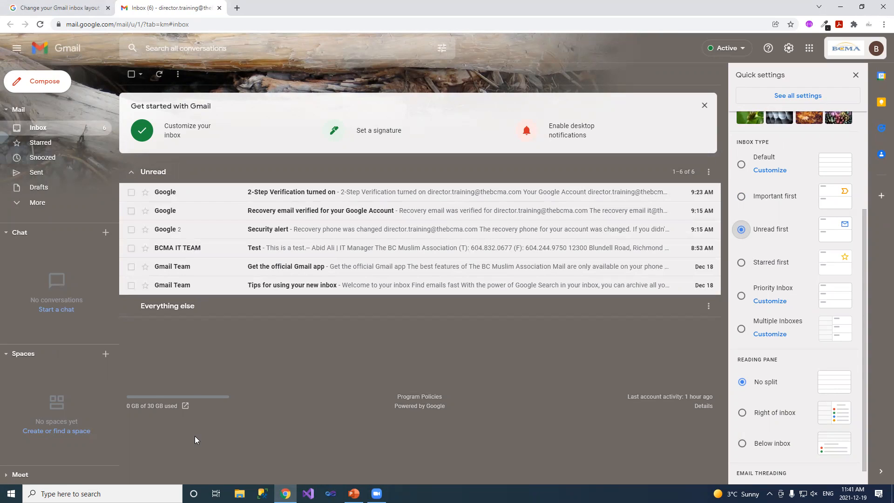
- Set the inbox type to Starred first, star the "Get the official Gmail app" message and reload the page
click(741, 263)
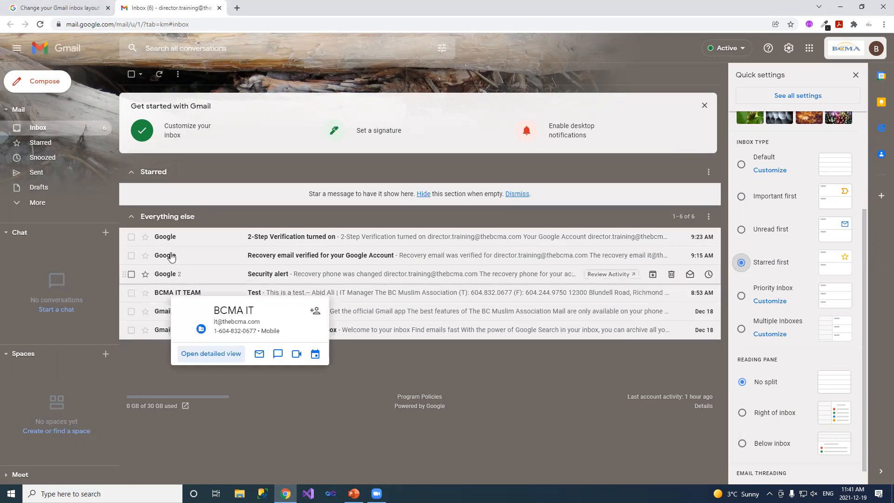
click(145, 314)
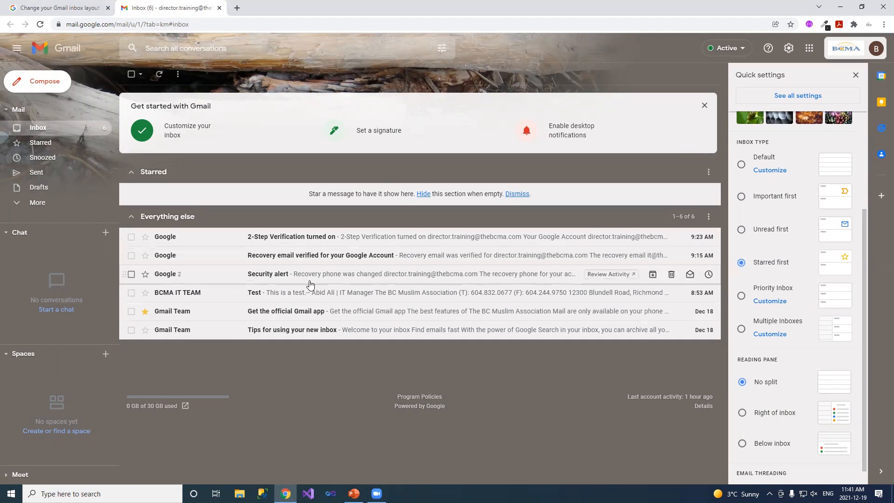
key(F5)
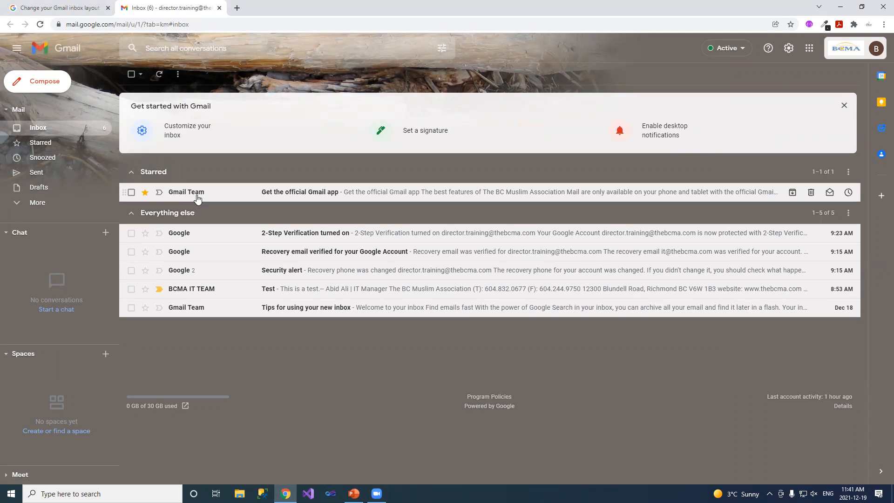
- Reopen the quick settings and set the inbox type to Important first
click(789, 49)
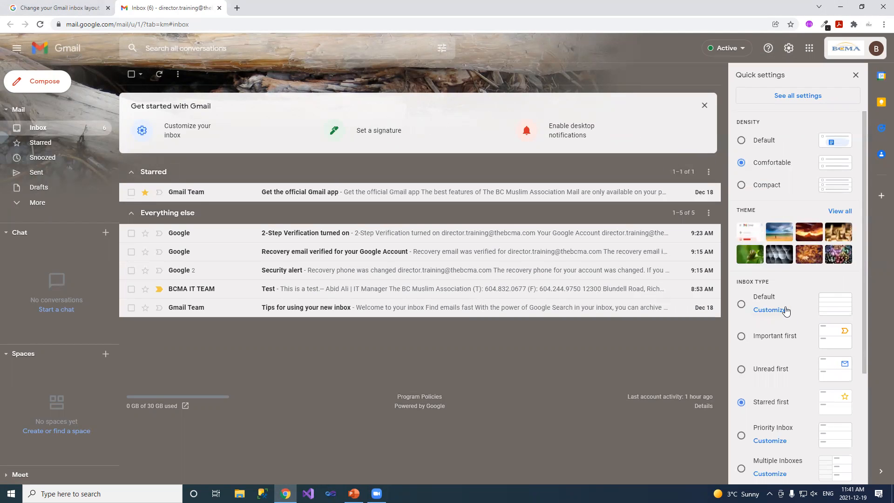
scroll(787, 311, down, 3)
click(741, 198)
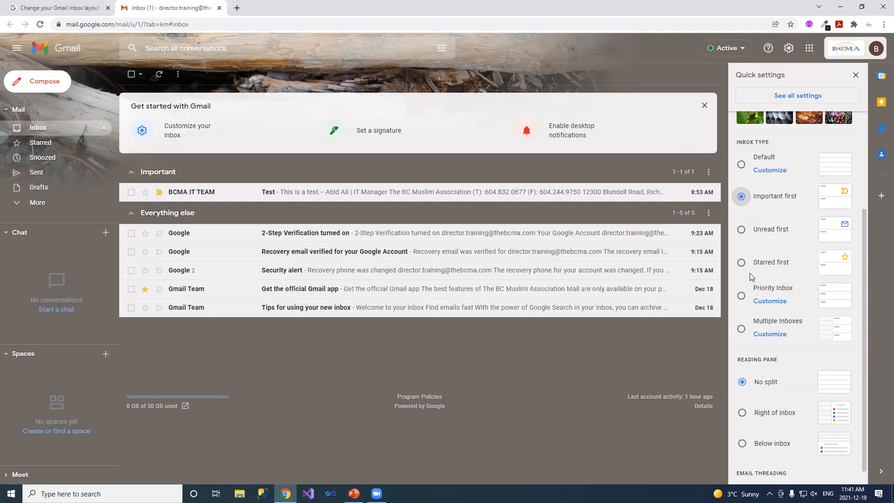
- Set the reading pane to Right of inbox and reload the mailbox to apply it
scroll(747, 291, down, 1)
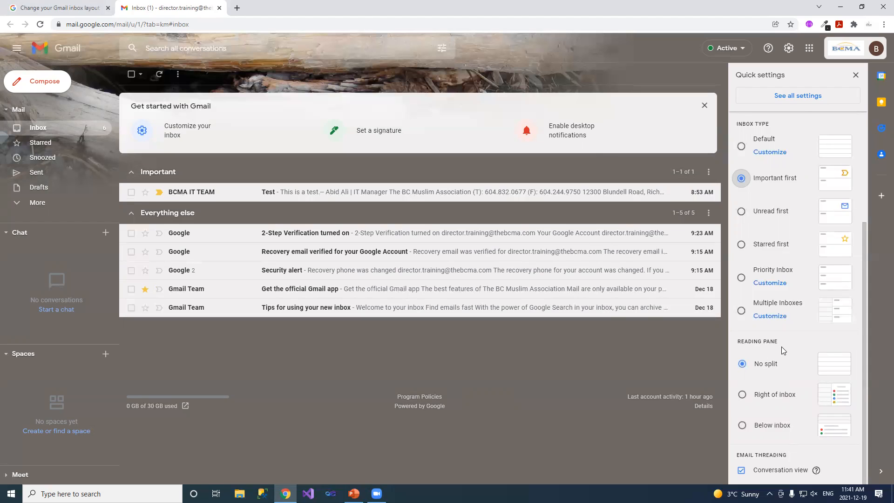
click(743, 396)
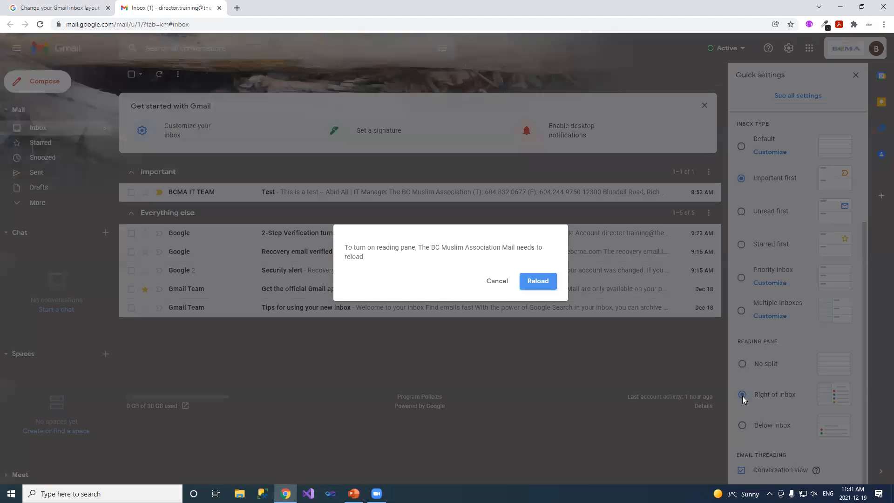
click(538, 281)
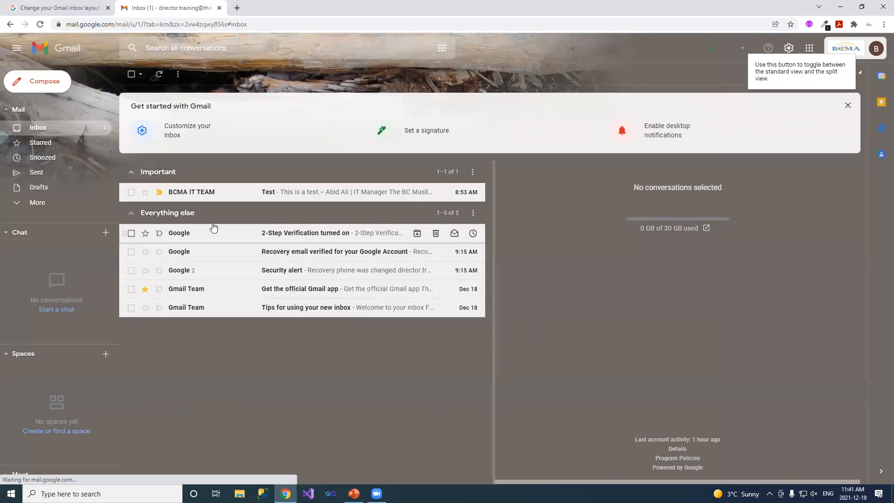
- Preview the Test, 2-Step Verification, Recovery email and Security alert messages in the reading pane, widening it to narrow the message list
click(205, 193)
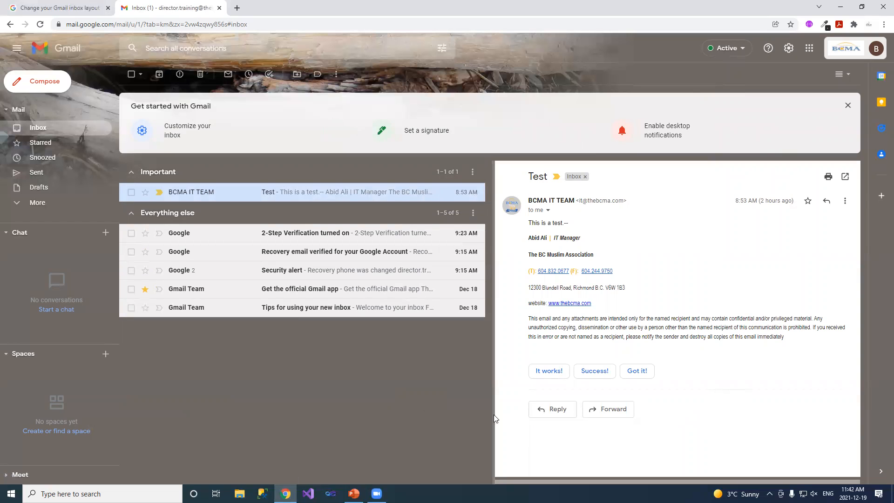
drag(494, 382, 284, 358)
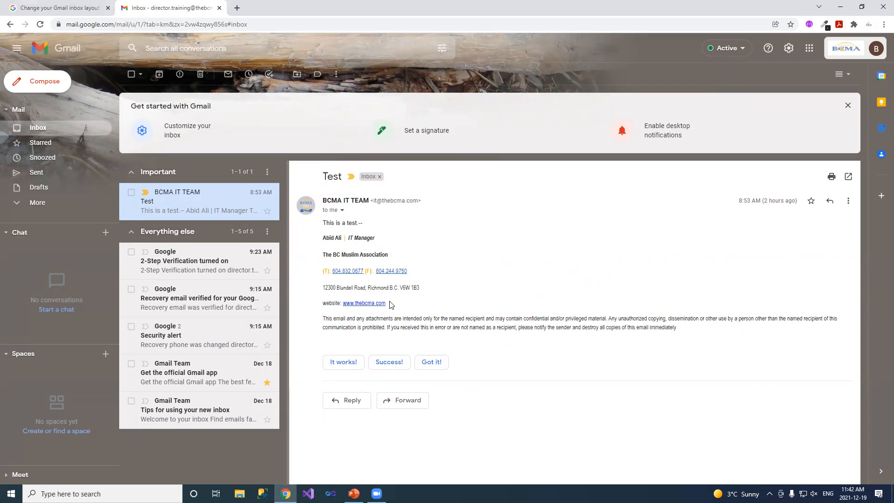
click(172, 258)
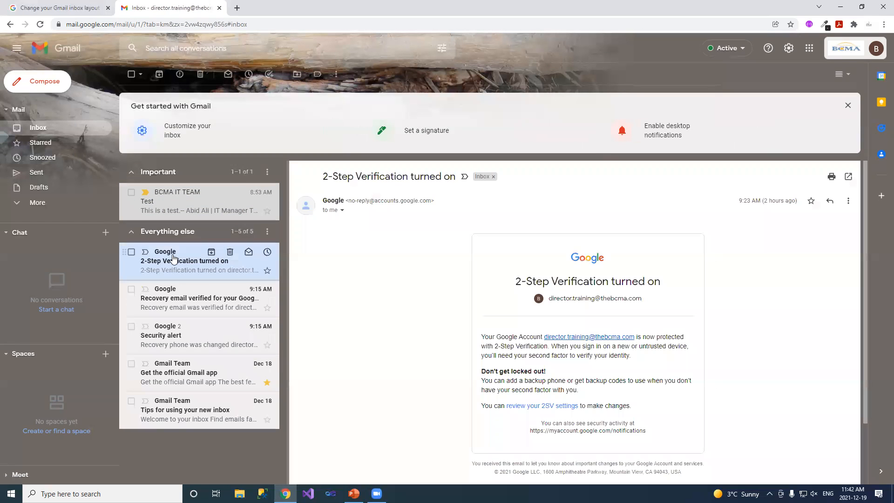
click(181, 301)
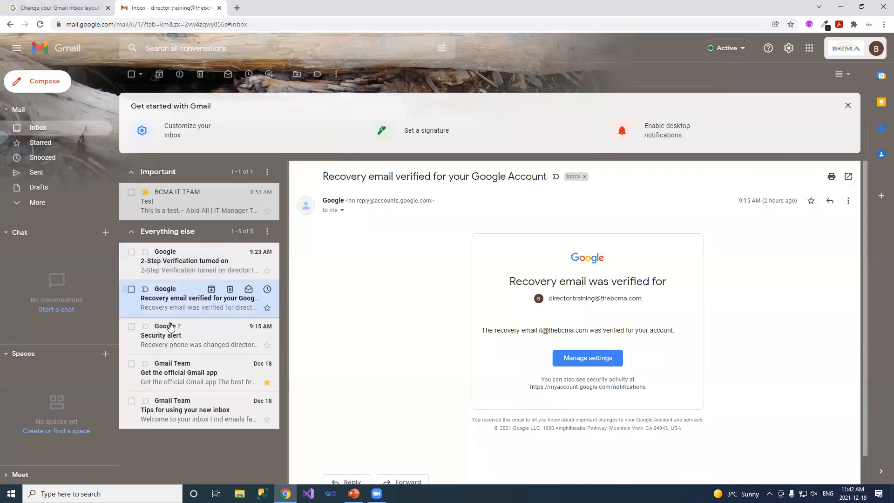
click(171, 330)
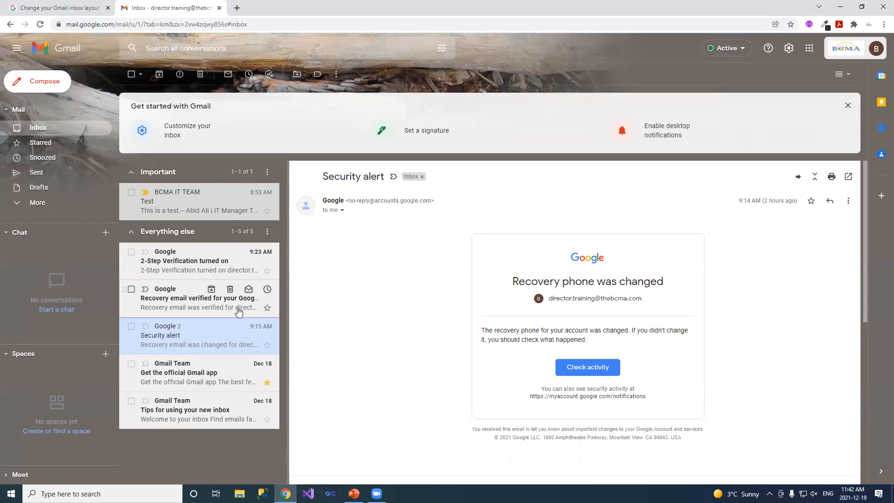
- Review the inbox type and reading pane options in the quick settings, and switch the inbox back to the unsplit view
click(788, 49)
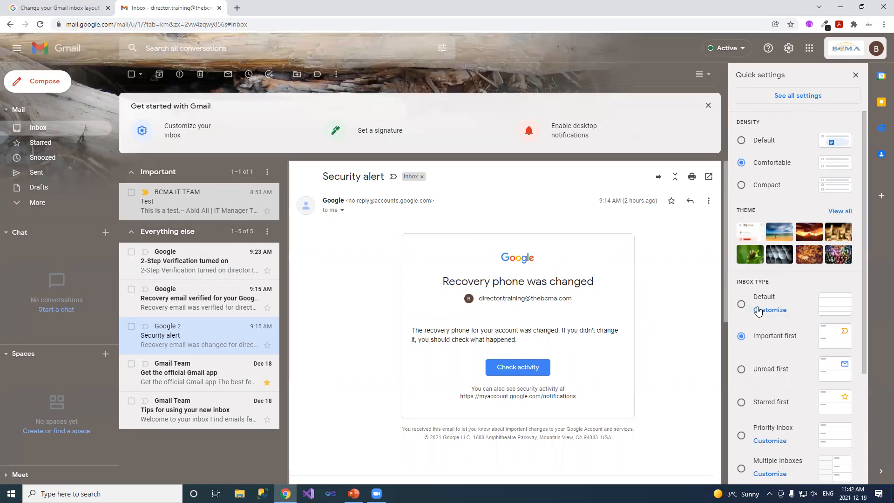
scroll(779, 285, down, 3)
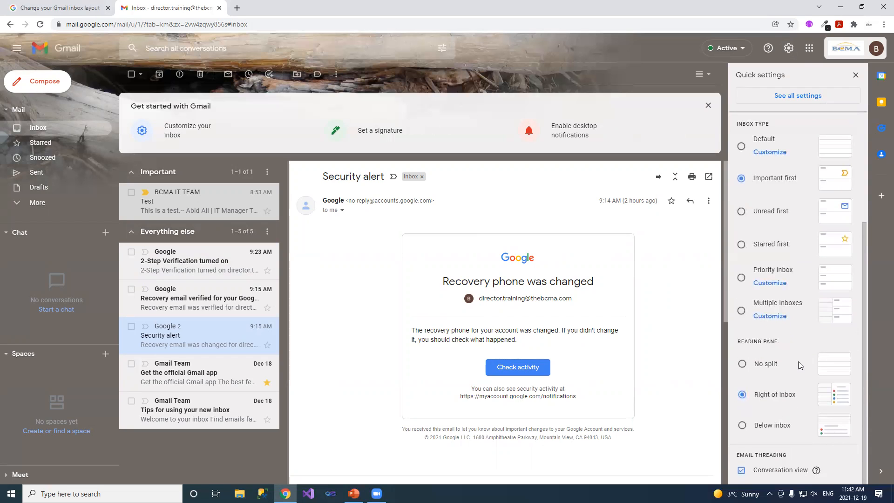
scroll(812, 377, up, 2)
scroll(813, 376, up, 1)
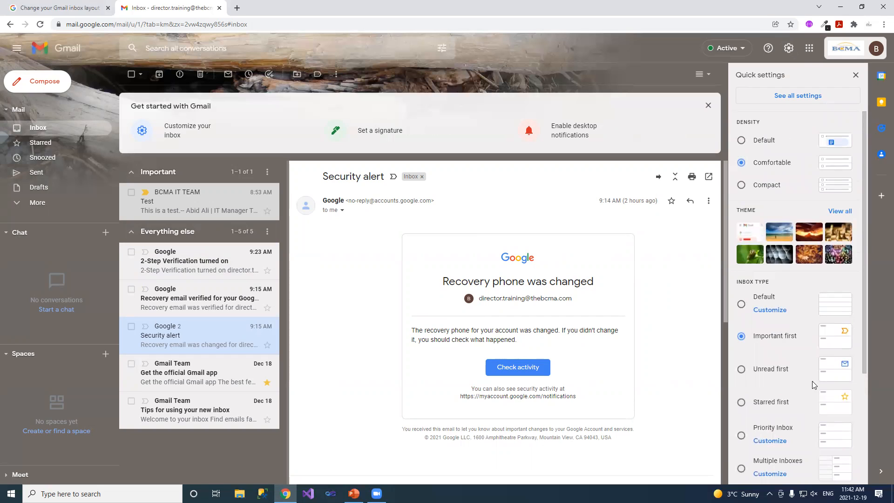
click(856, 77)
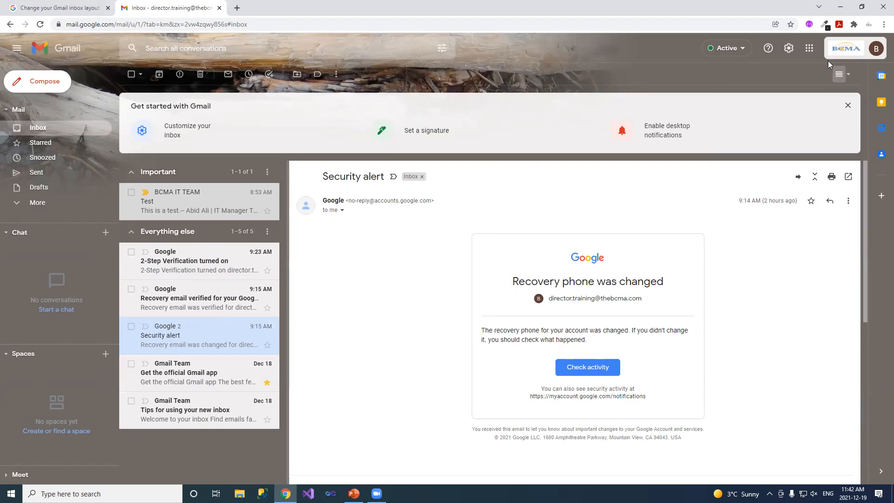
click(841, 75)
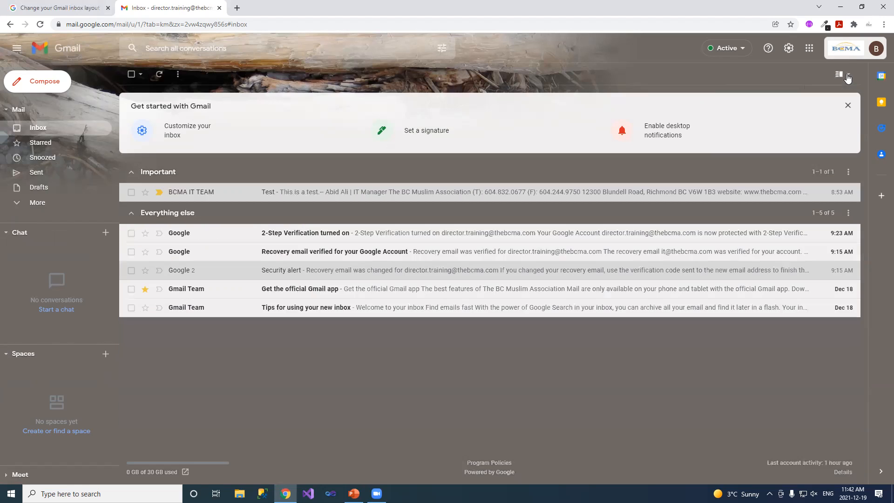
- In the full settings, keep Google Chat on, place it on the right side of the inbox, hide the Meet section and save
click(788, 48)
click(803, 98)
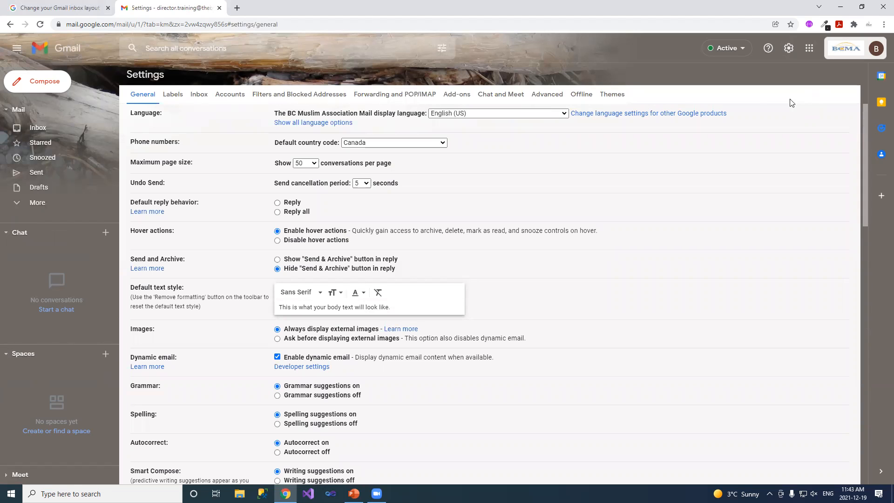
click(548, 95)
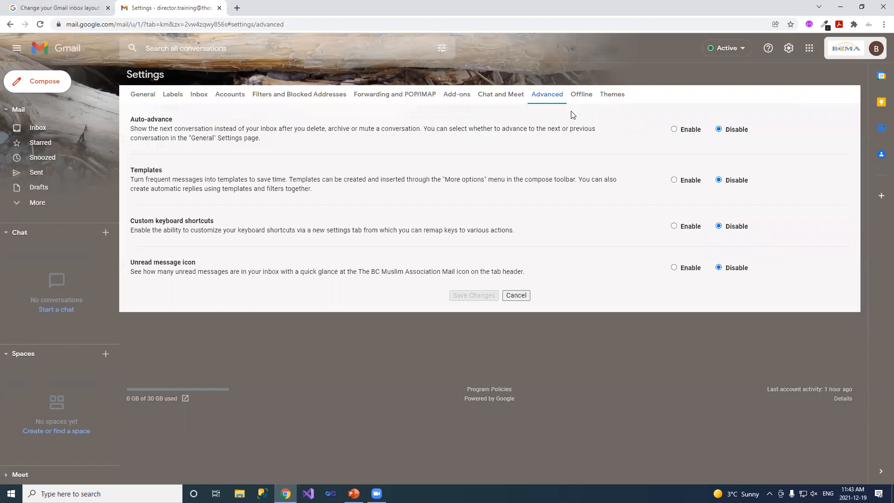
click(504, 96)
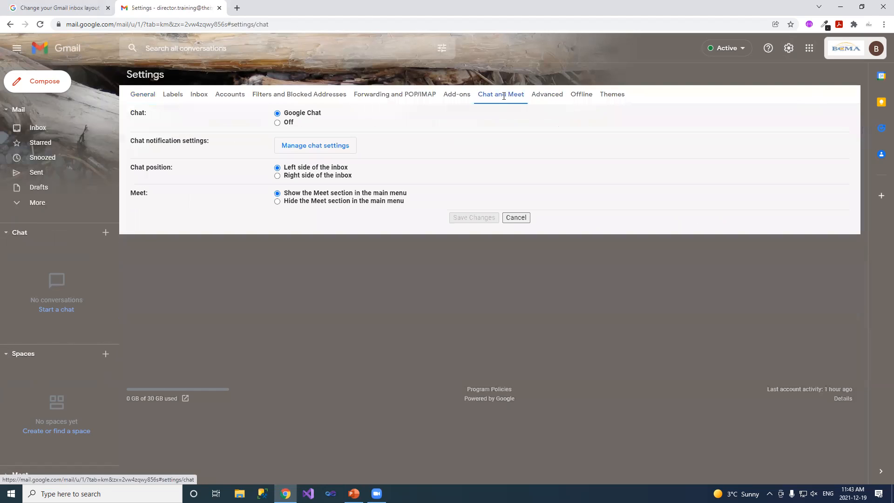
click(278, 123)
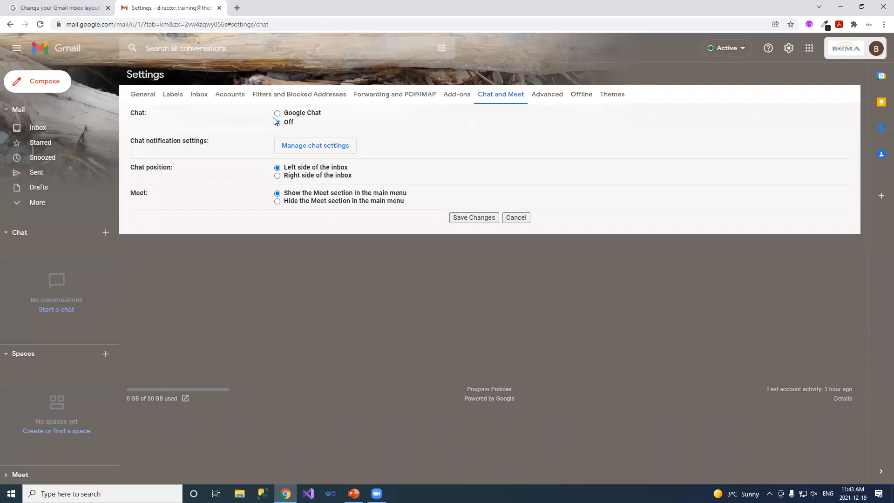
click(277, 114)
click(277, 176)
click(277, 201)
click(480, 222)
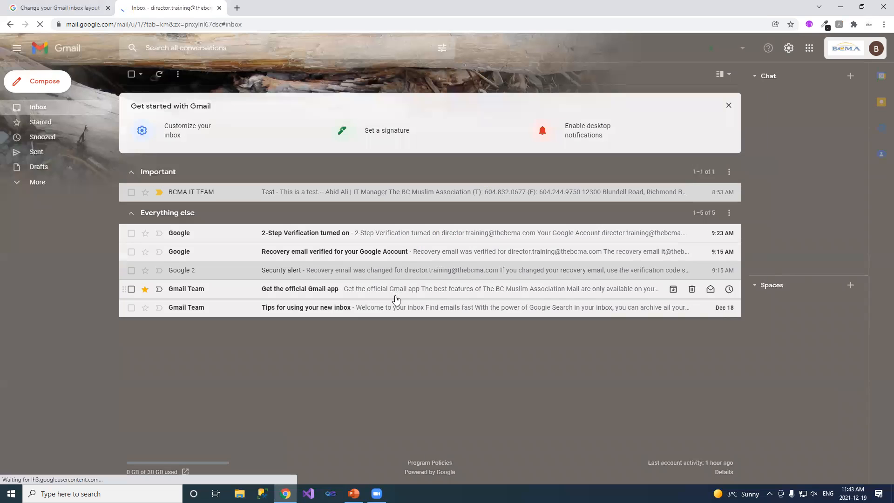
- Expand the full mail folder list, and turn Chat off in the Chat and Meet settings, saving the change
click(26, 182)
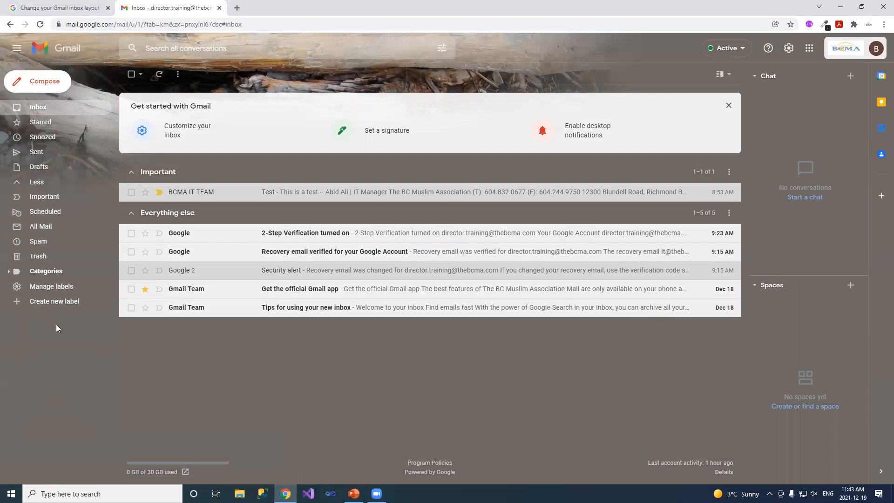
click(789, 49)
click(688, 96)
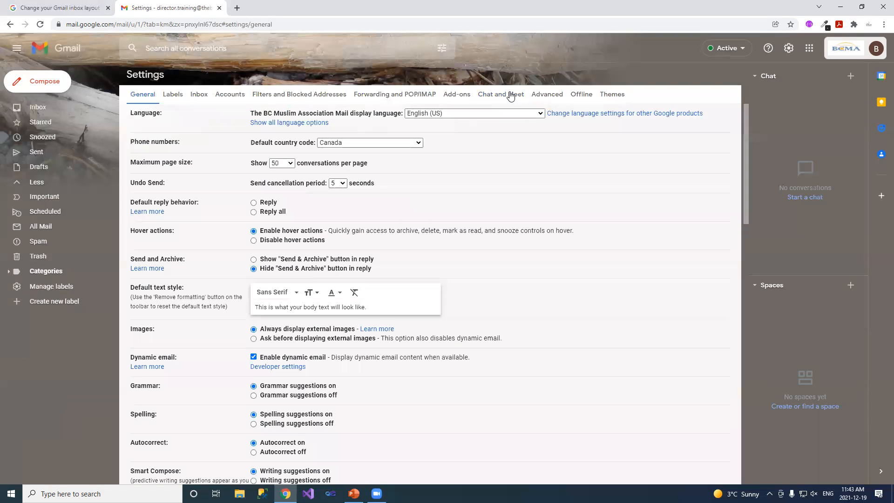
click(511, 96)
click(254, 123)
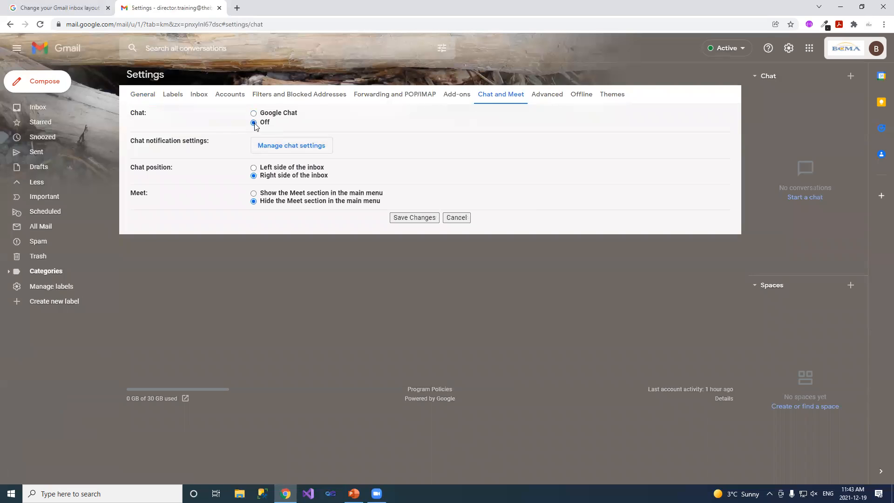
click(413, 220)
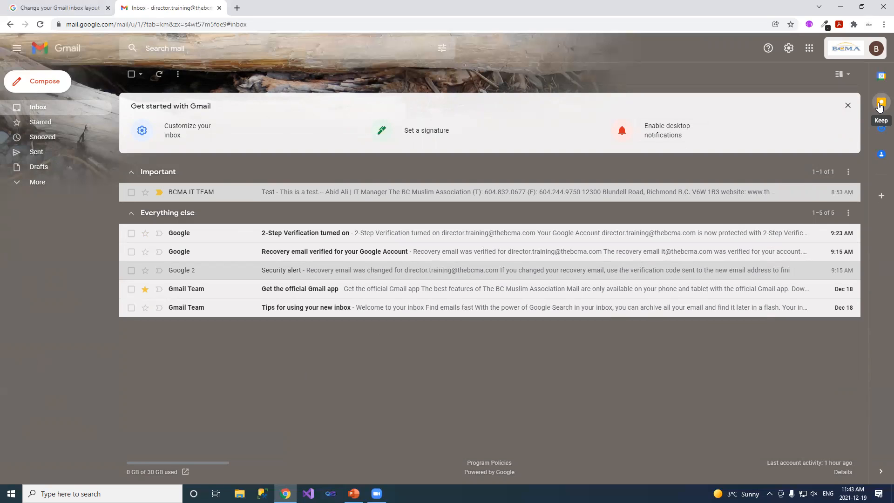
- Look at the Tasks side panel and the Google Workspace Marketplace add-ons for Gmail, closing each one
click(883, 131)
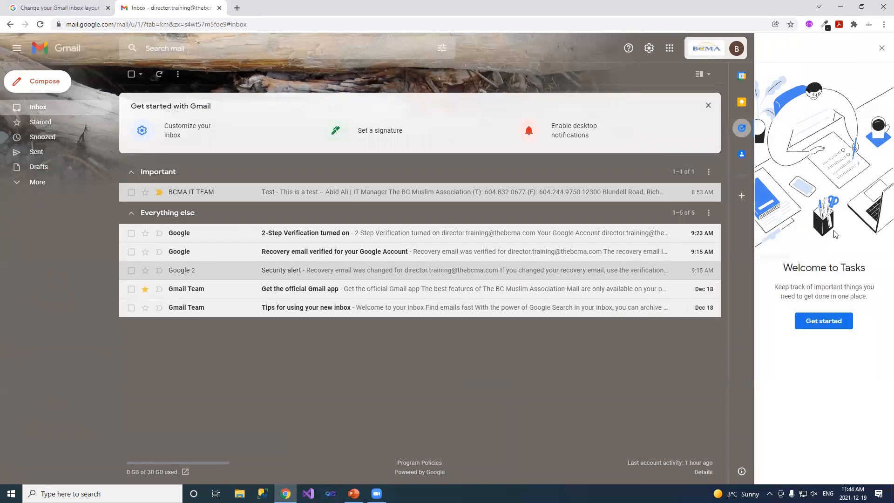
click(882, 53)
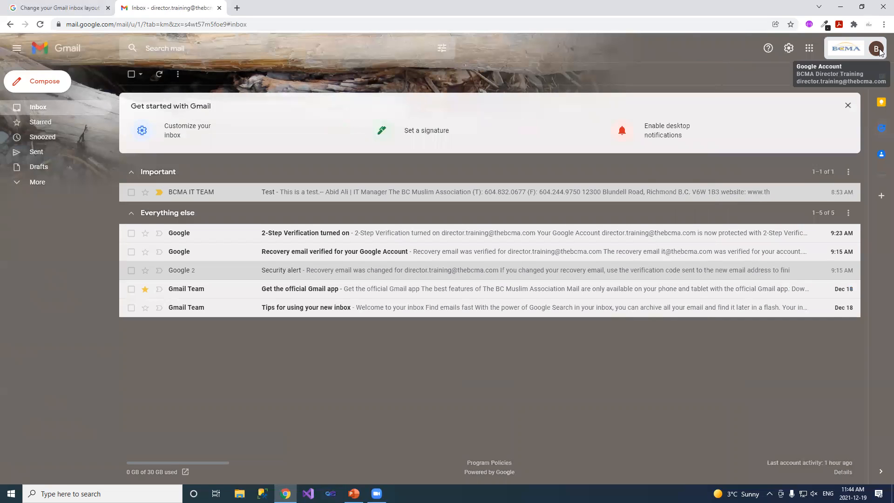
click(880, 197)
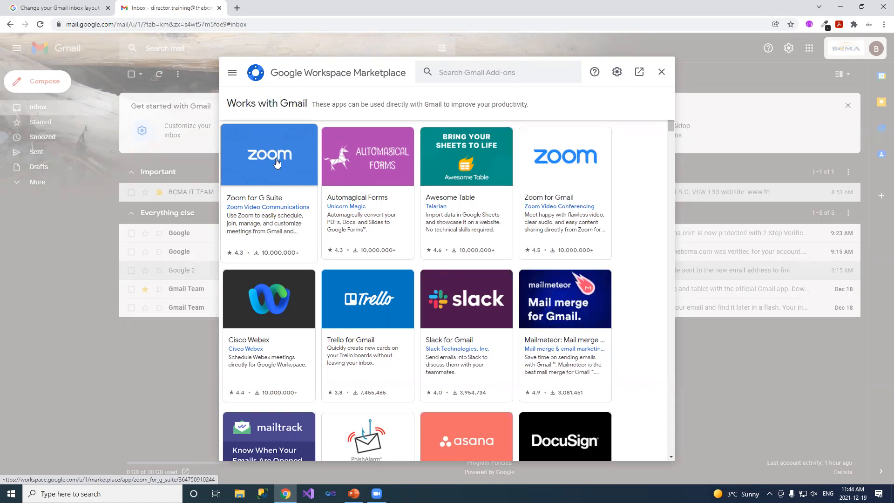
click(661, 73)
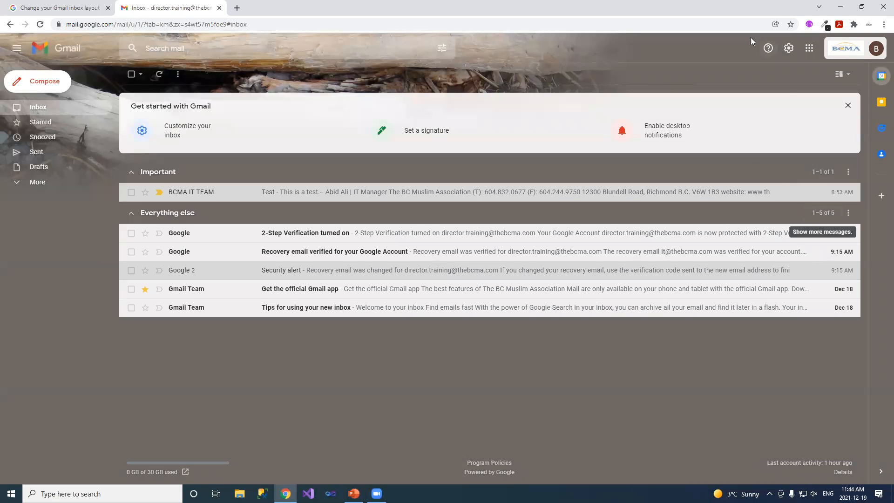
- Try a maximum page size of 10 conversations in the General settings, and return to the inbox discarding the change
click(788, 48)
click(804, 102)
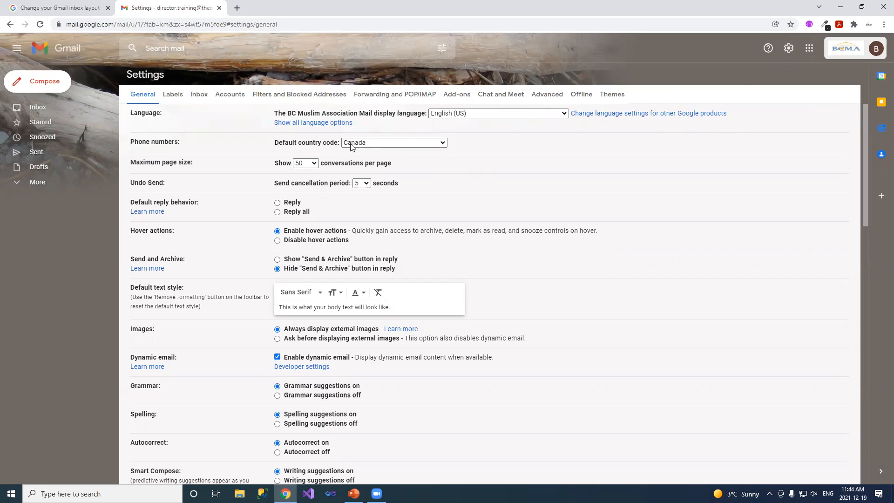
click(314, 164)
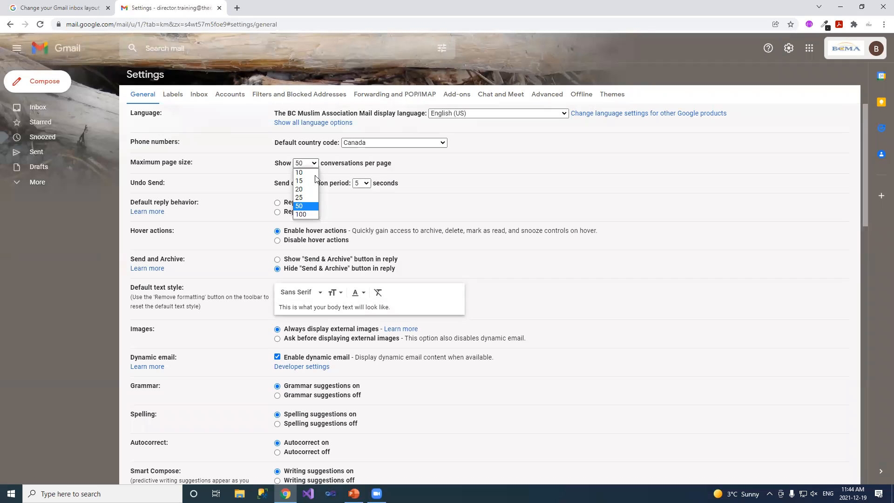
click(304, 173)
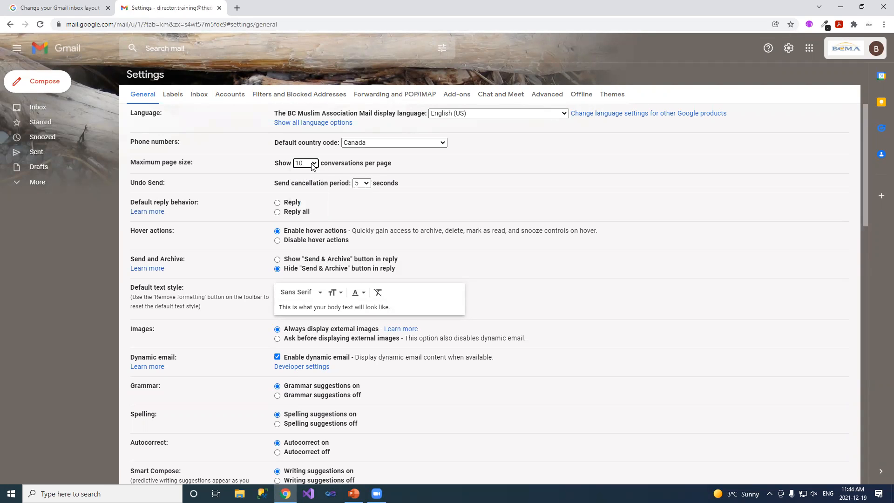
click(313, 162)
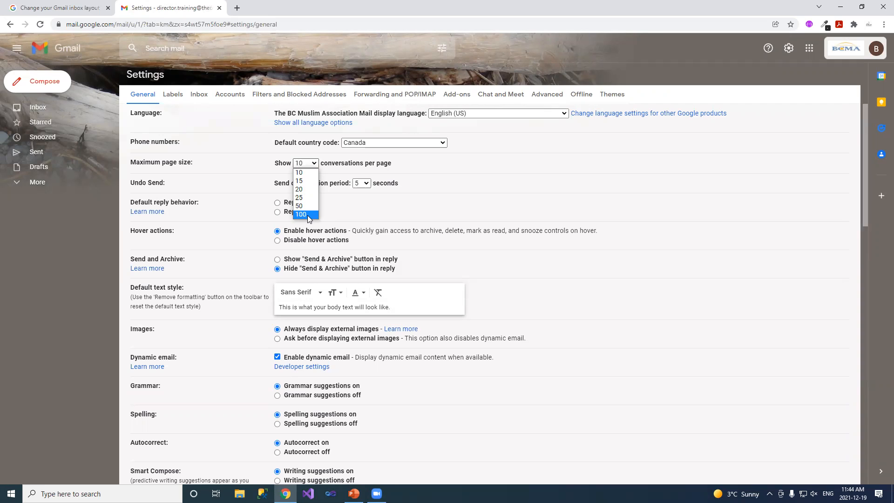
click(304, 162)
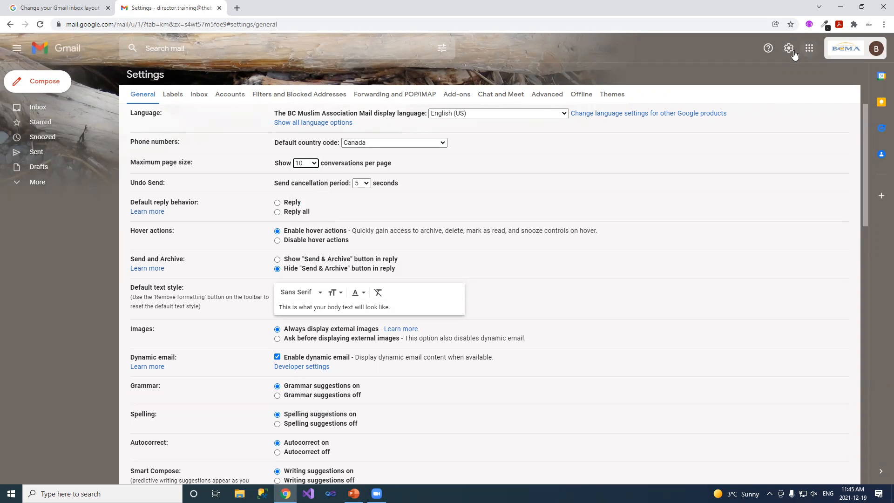
click(33, 107)
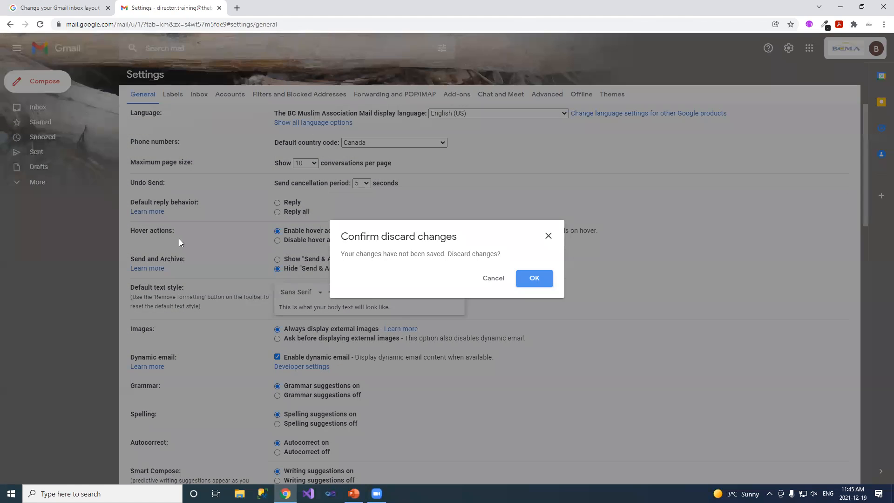
click(546, 277)
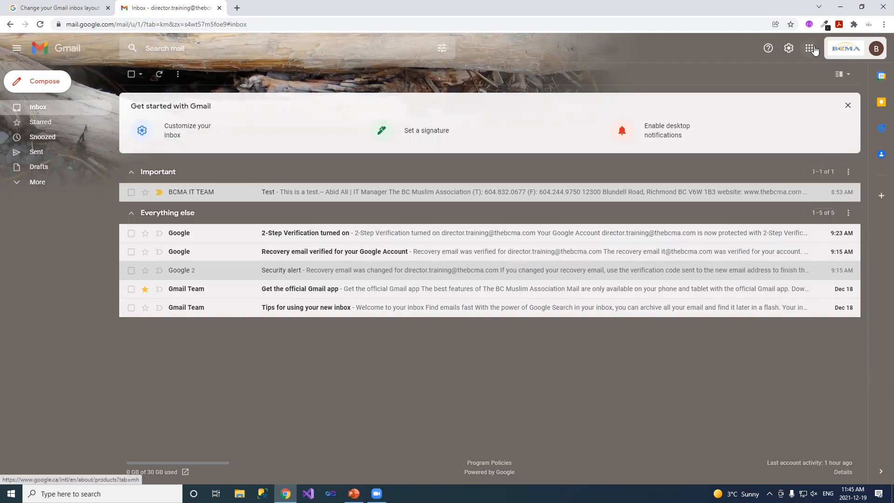
- Reopen the General settings and start a new message over them
click(789, 48)
click(801, 97)
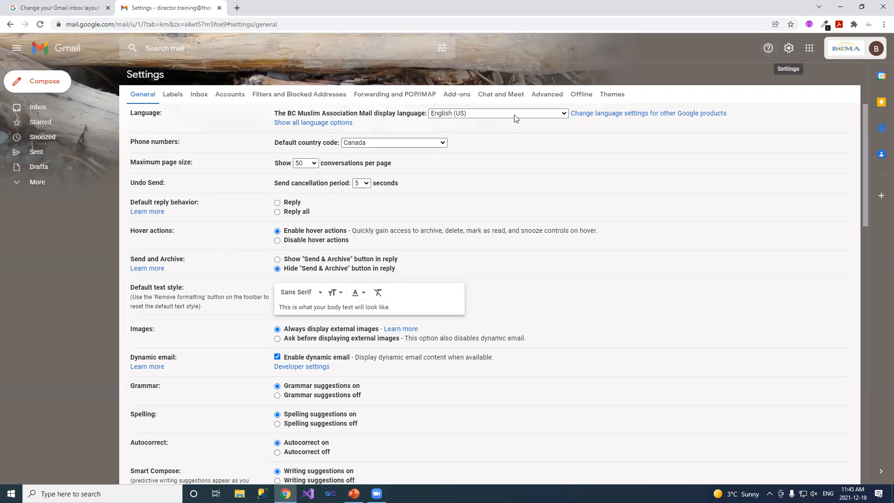
click(42, 82)
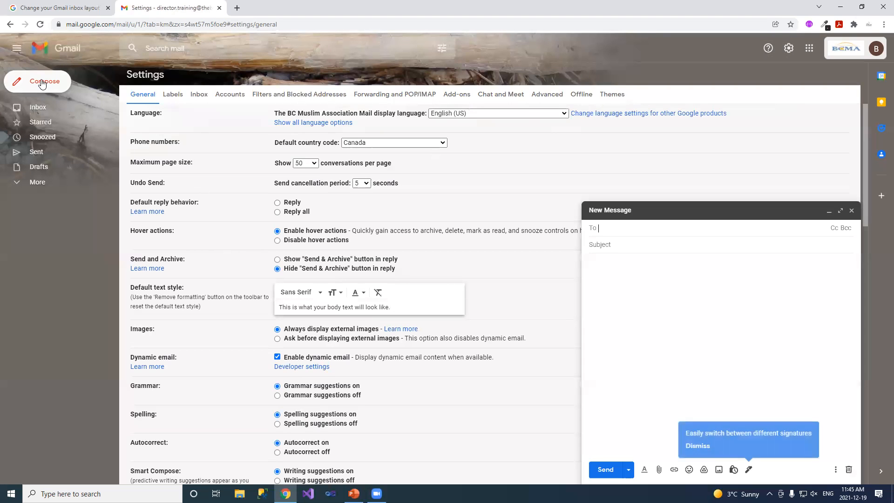
- Address the new message to the BCMA IT team with the subject "test", and send it, dismissing the sent notice
text(it)
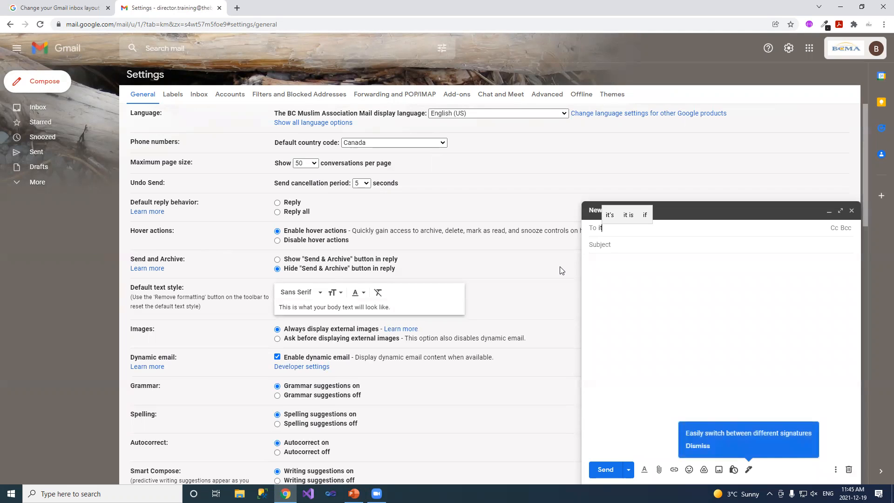
click(646, 251)
click(613, 246)
text(test)
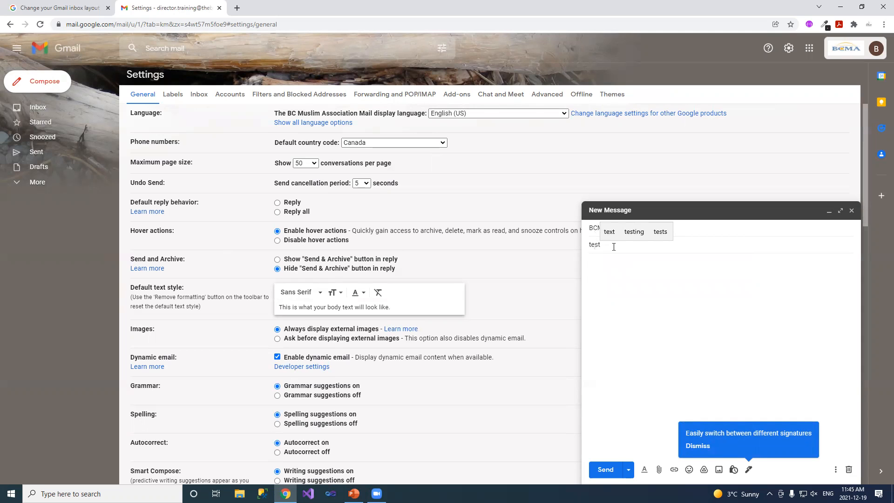
click(605, 469)
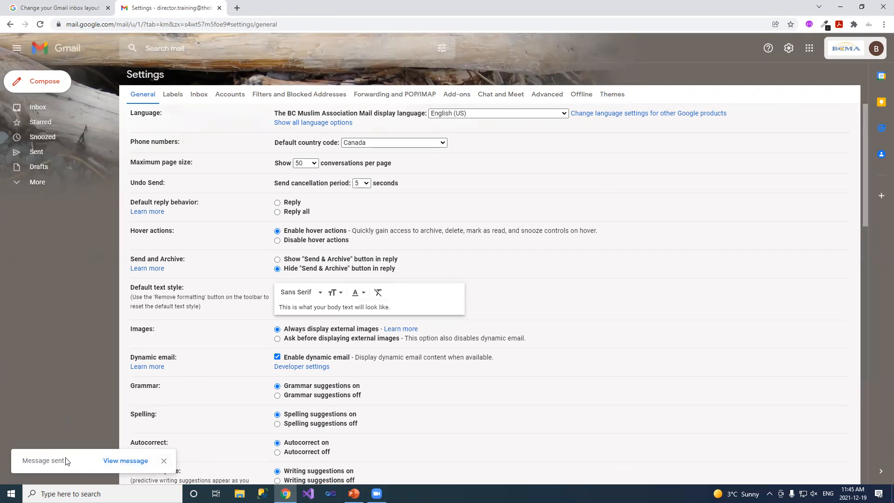
click(164, 462)
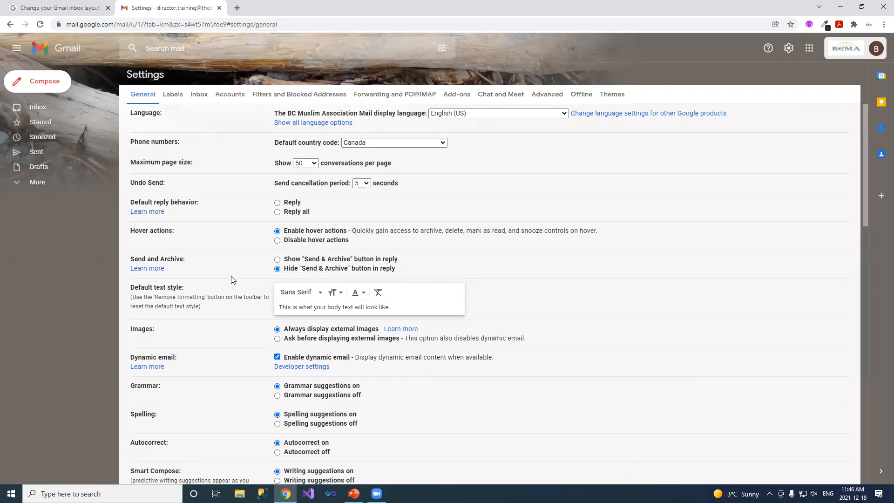
- Set the Undo Send cancellation period to 30 seconds in the General settings and save the changes
click(364, 183)
click(358, 218)
scroll(522, 256, down, 7)
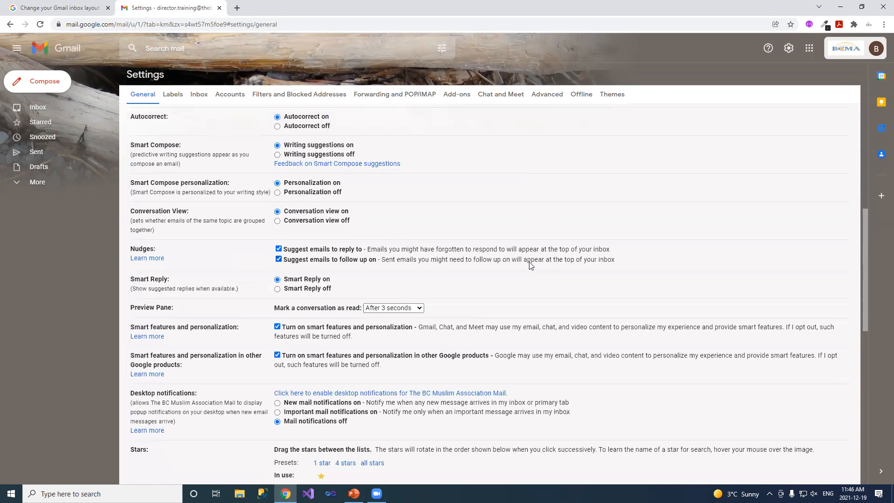
scroll(529, 265, down, 7)
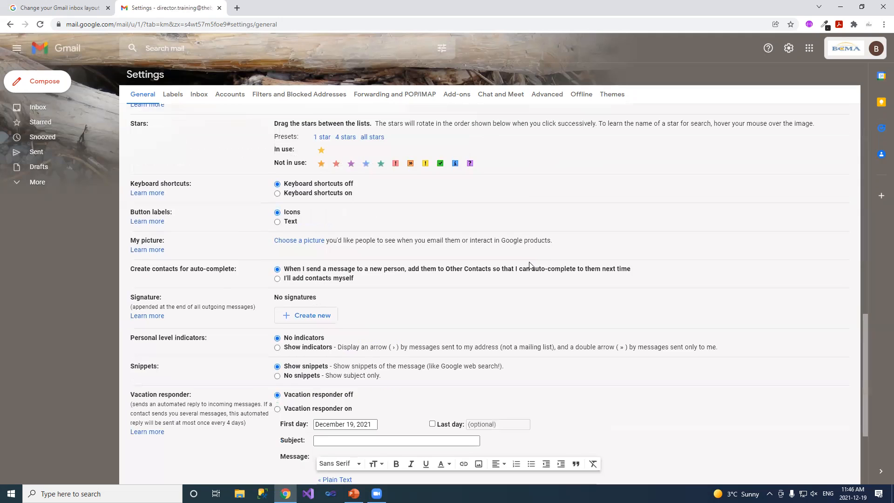
scroll(529, 265, down, 3)
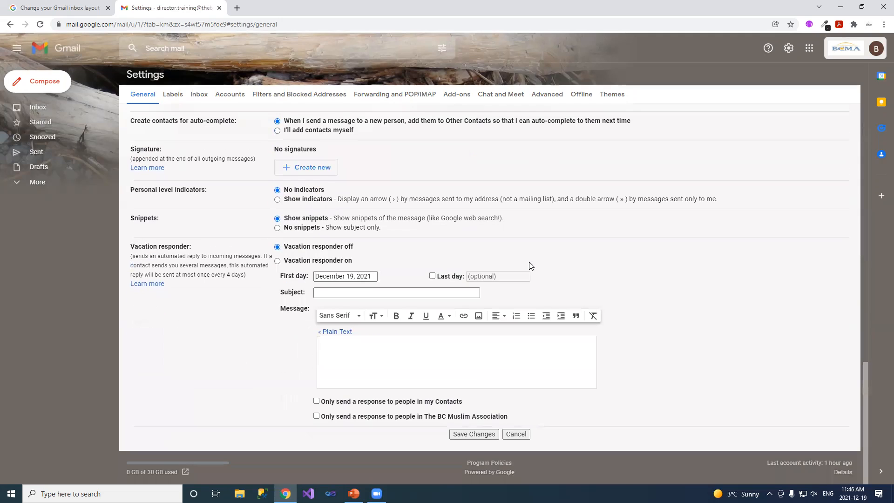
click(474, 433)
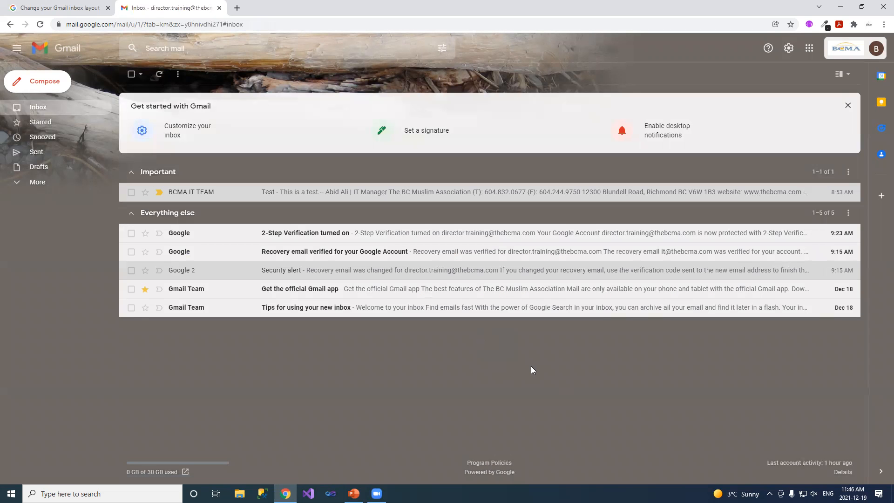
- Check the Offline settings, and enable Auto-advance in the Advanced settings, saving the change
click(788, 49)
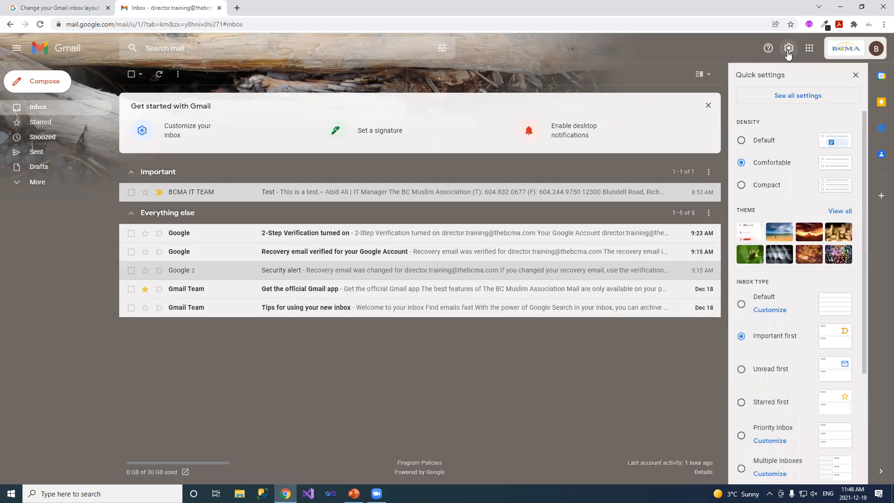
click(800, 95)
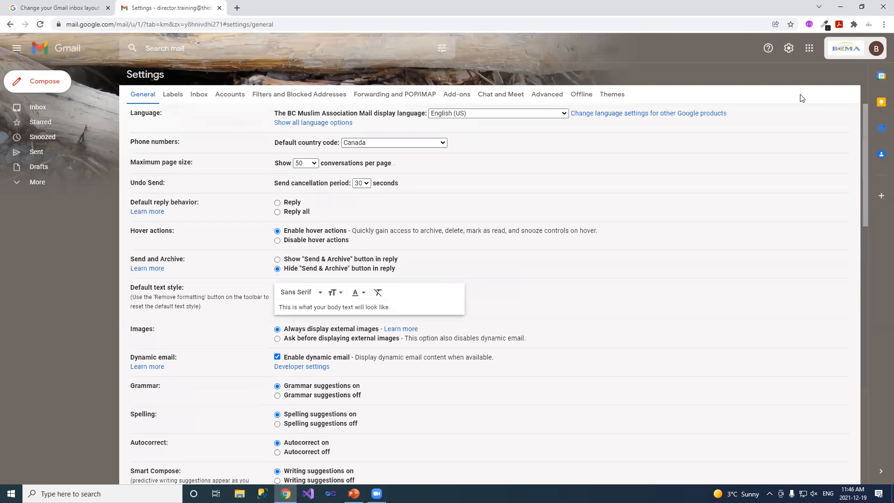
click(583, 95)
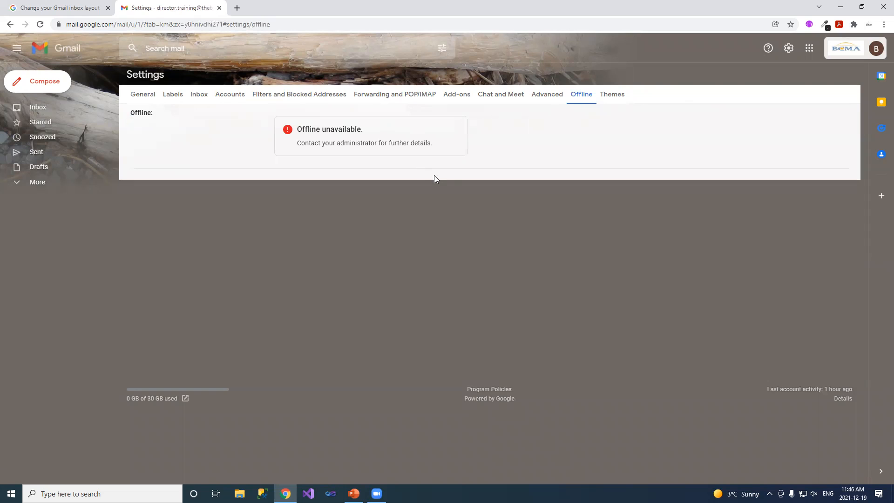
click(548, 95)
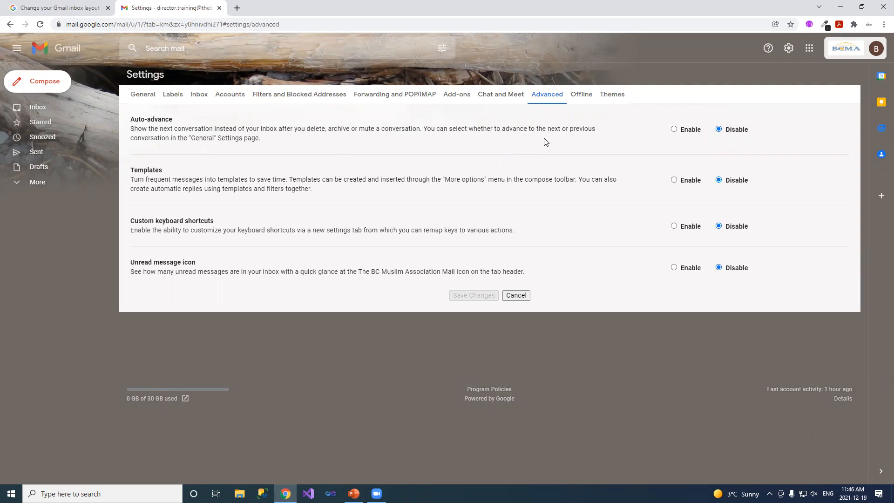
click(674, 129)
click(483, 295)
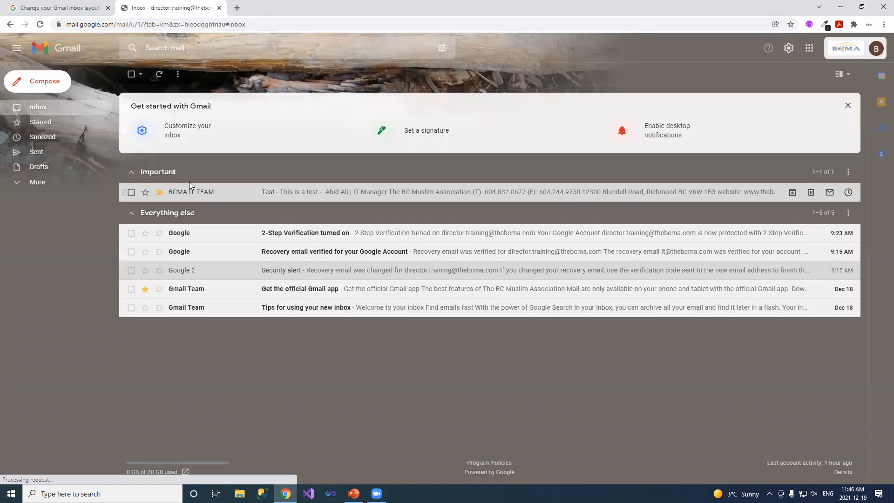
- View the BCMA IT team's Test message and the 2-Step Verification message, hiding and restoring the side panel
click(192, 192)
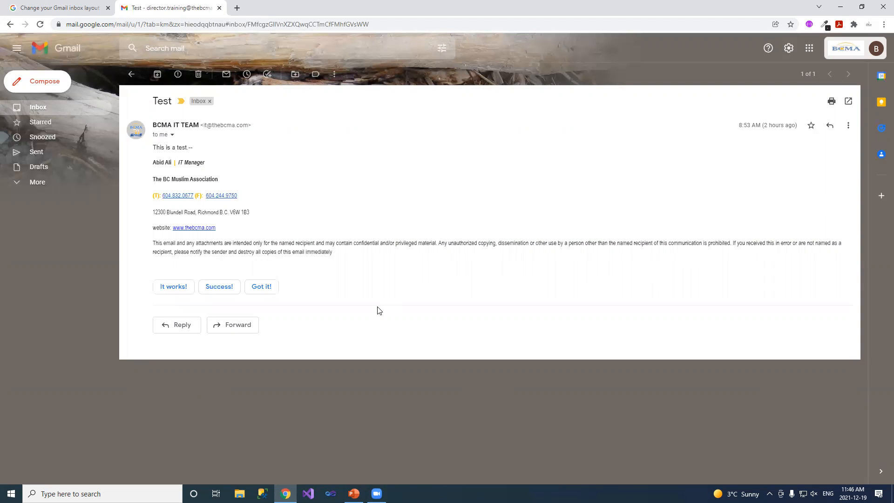
click(39, 109)
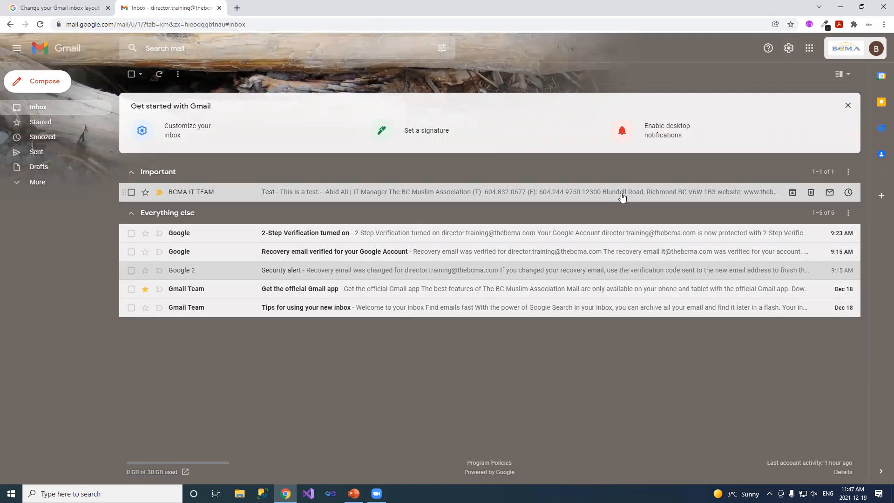
click(488, 238)
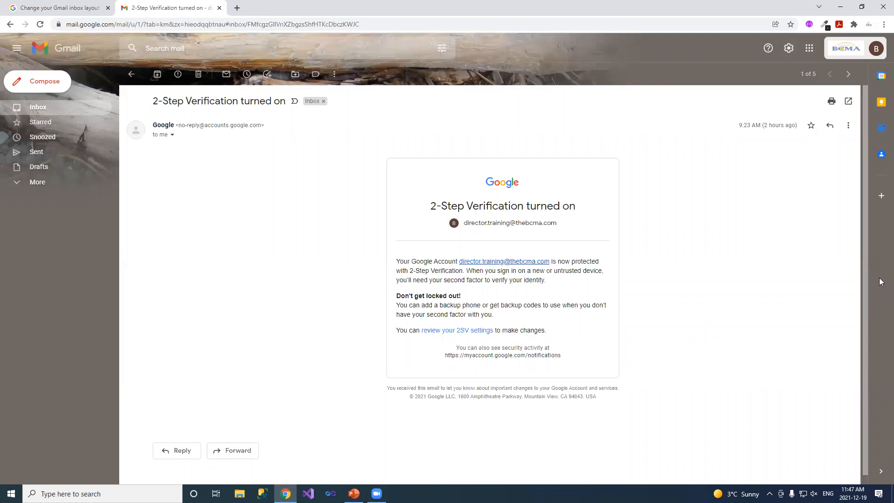
click(881, 471)
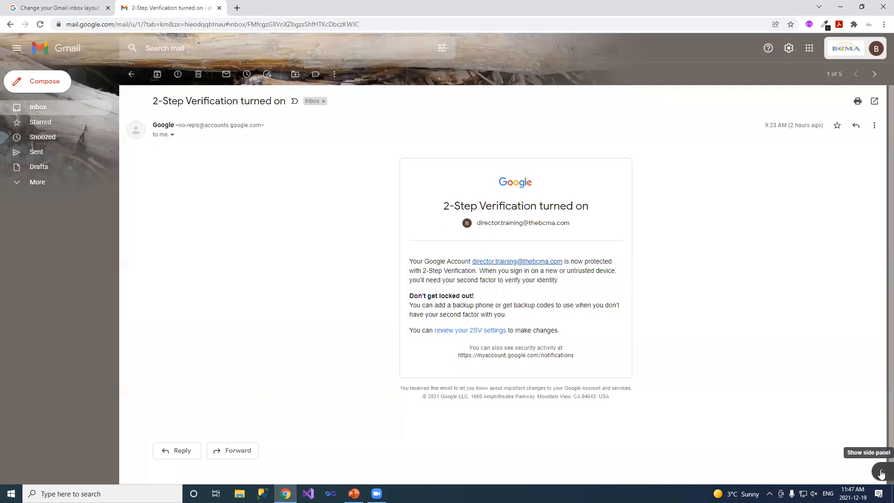
click(880, 475)
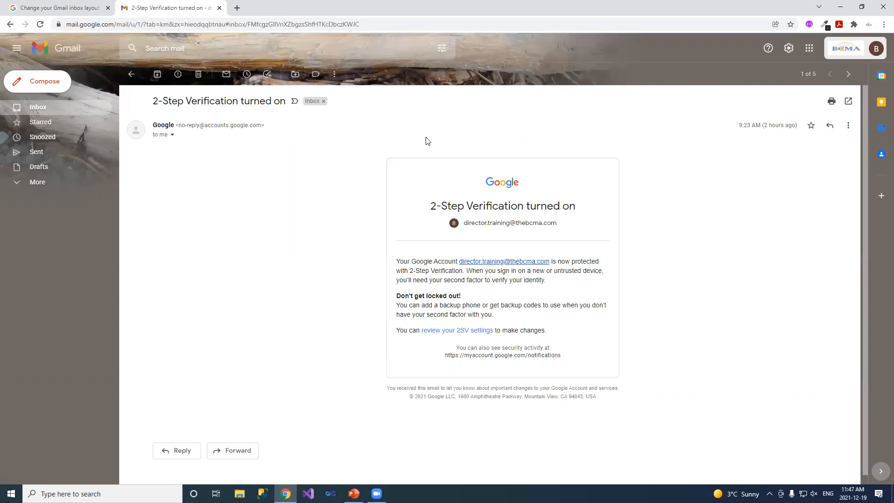
- Page back and forth through the older and newer inbox messages, closing the quick settings, and return to the inbox
click(790, 50)
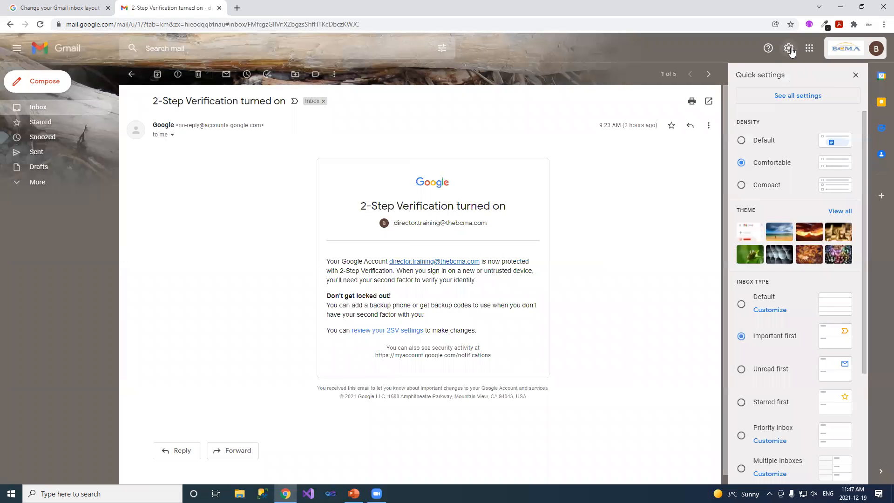
click(709, 75)
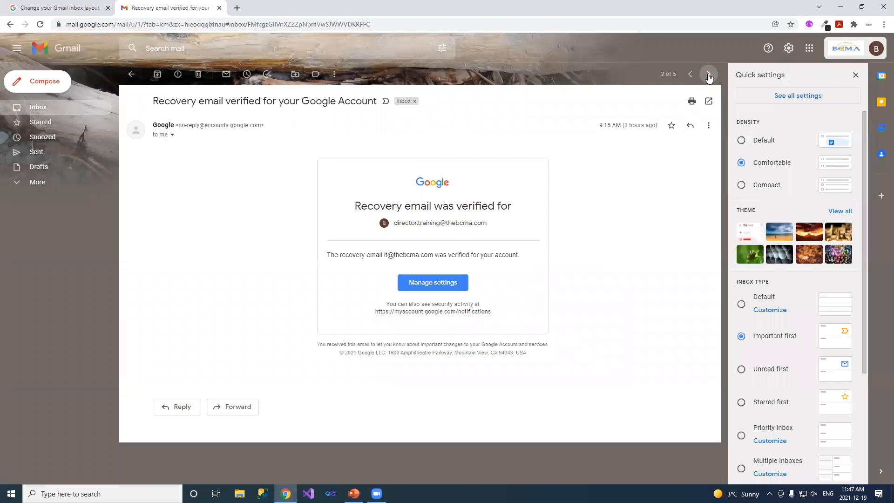
click(855, 75)
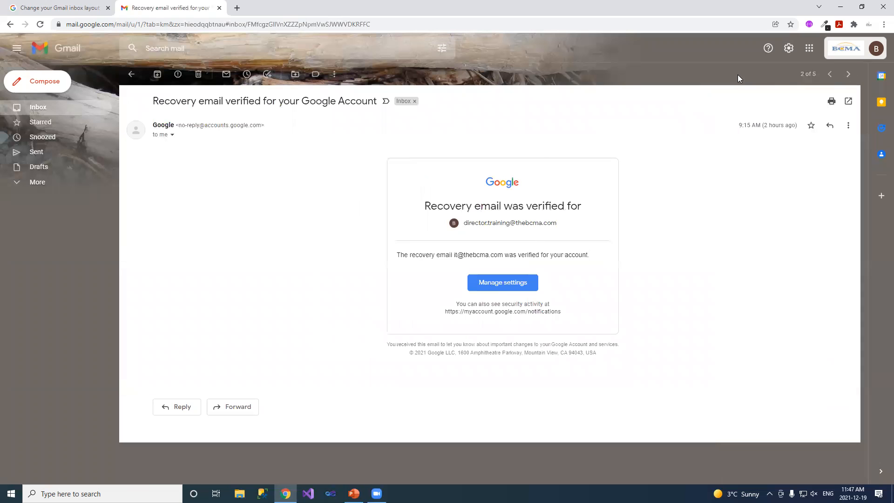
click(845, 76)
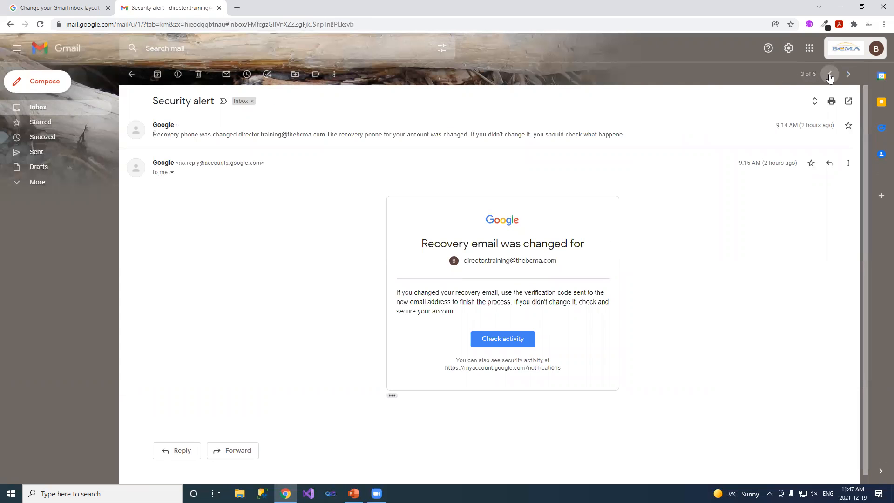
click(829, 74)
click(829, 74)
click(849, 75)
click(848, 75)
click(36, 108)
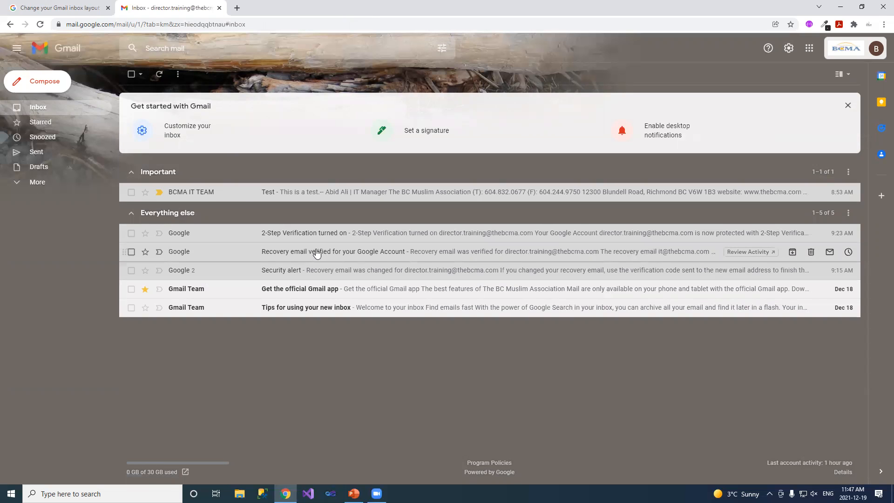
- Look over the General and Accounts settings and return to the inbox
click(787, 50)
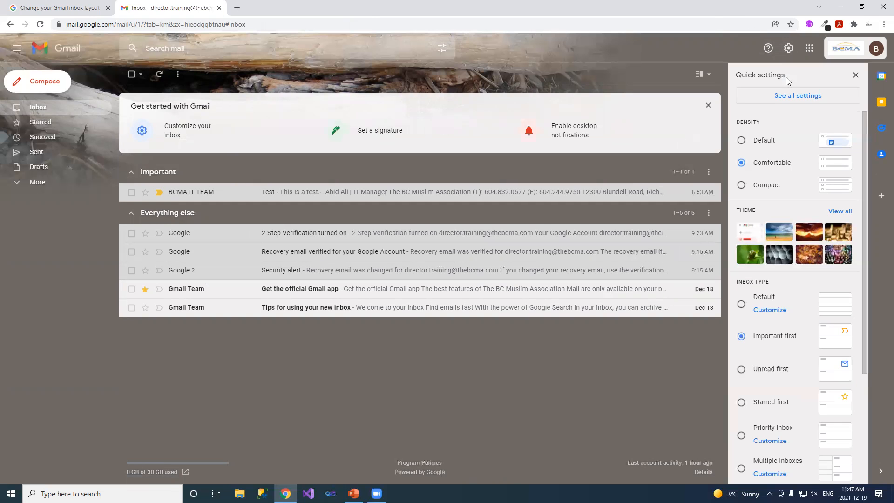
click(801, 99)
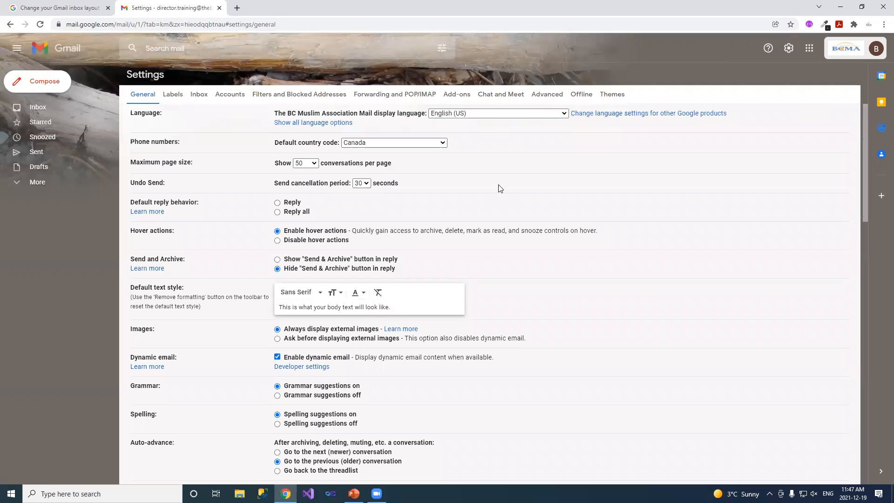
click(233, 96)
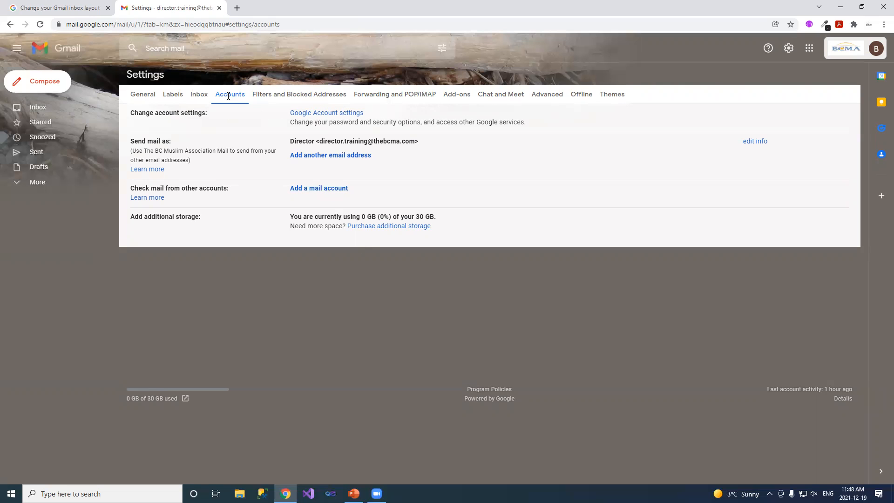
click(36, 110)
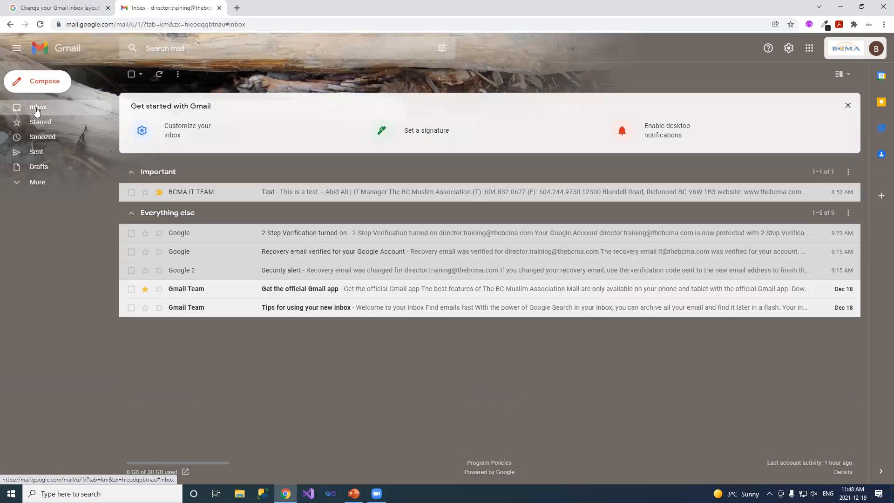
- Create a new email signature named "Signature1" in the General settings
click(429, 131)
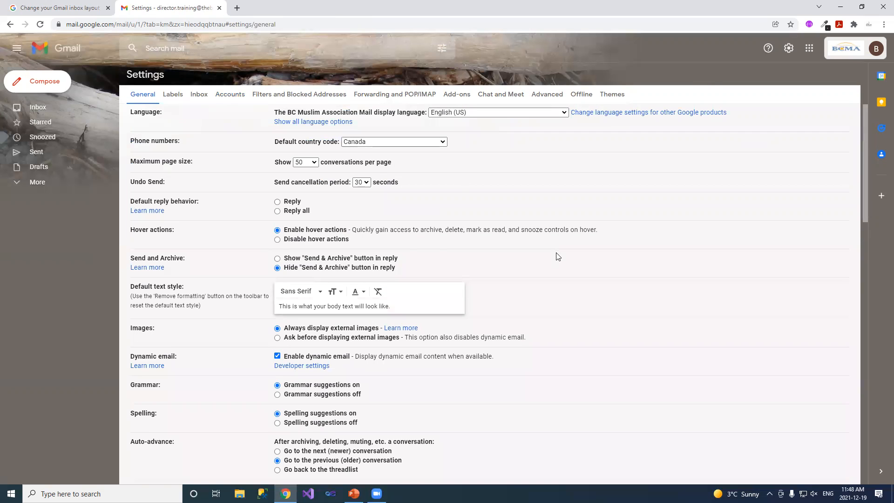
scroll(558, 256, down, 4)
scroll(558, 256, down, 8)
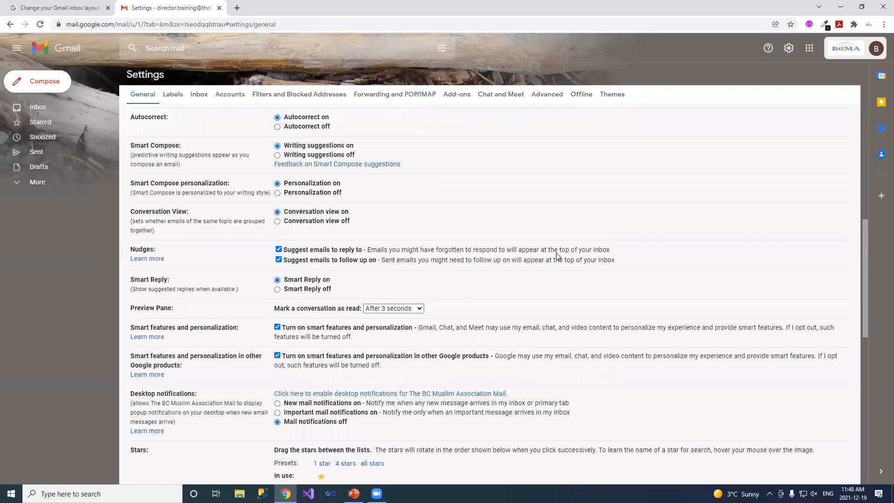
scroll(558, 256, down, 5)
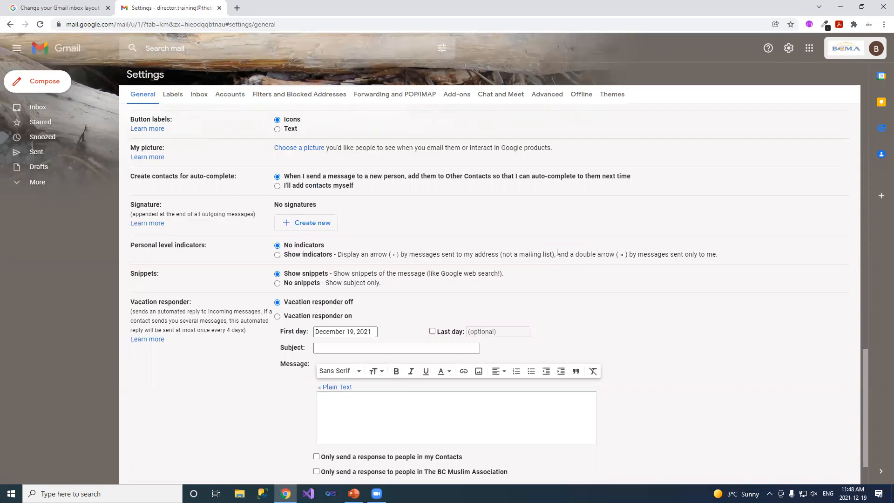
click(313, 226)
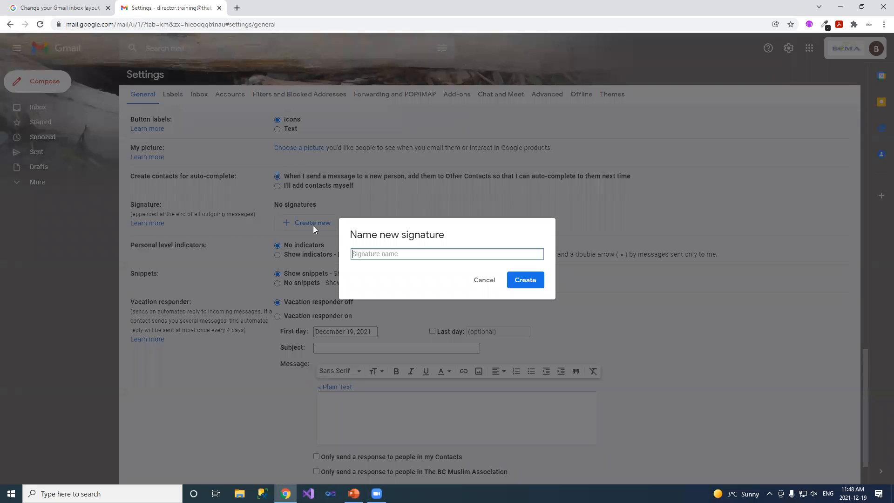
text(Signa)
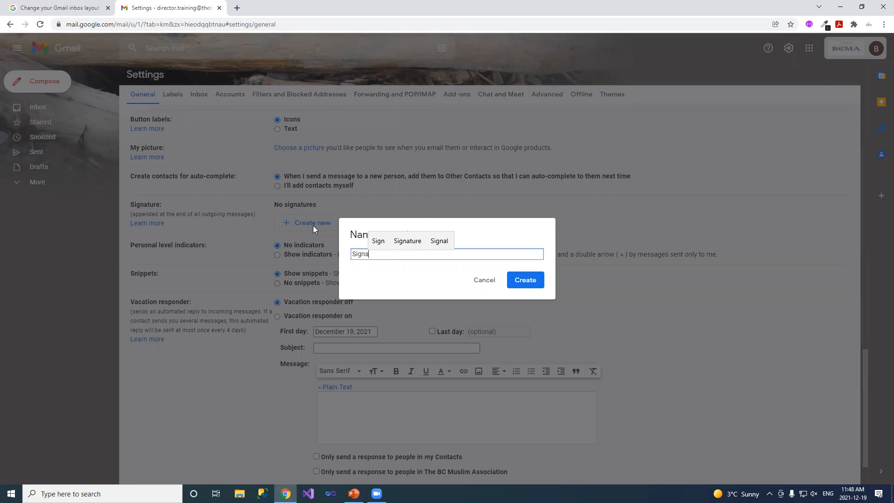
text(ruerw)
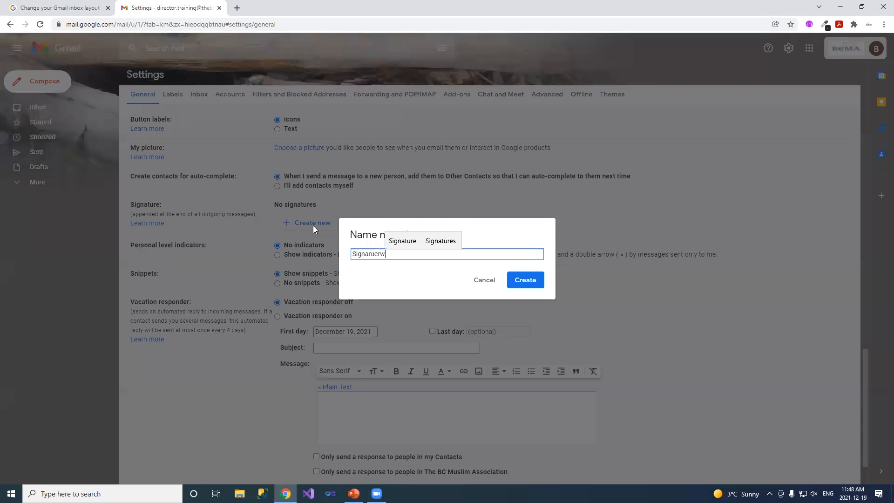
key(BackSpace)
key(BackSpace)
text(ture1)
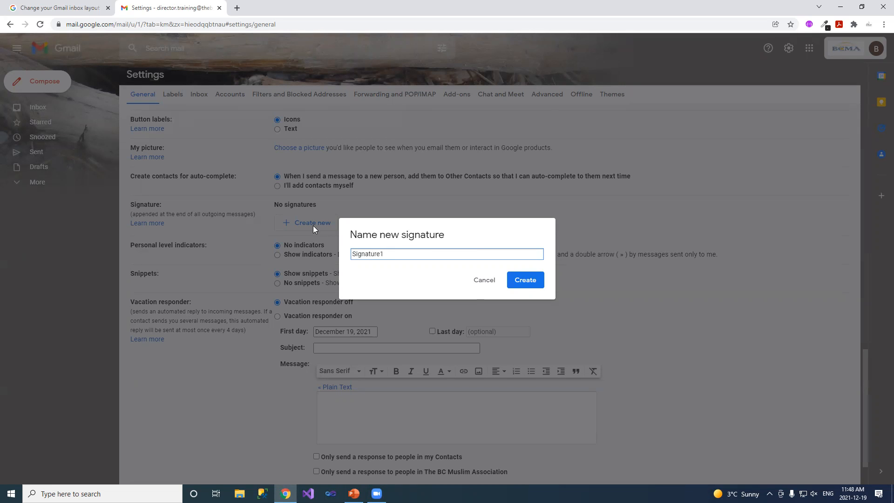
click(524, 282)
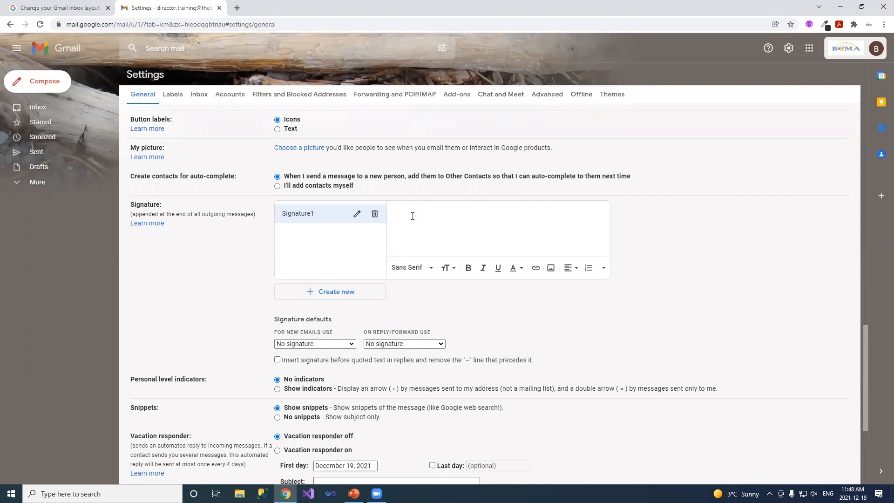
- Enter "Your Name" and "Your Title" on separate lines as the text of Signature1
text(Diour Name)
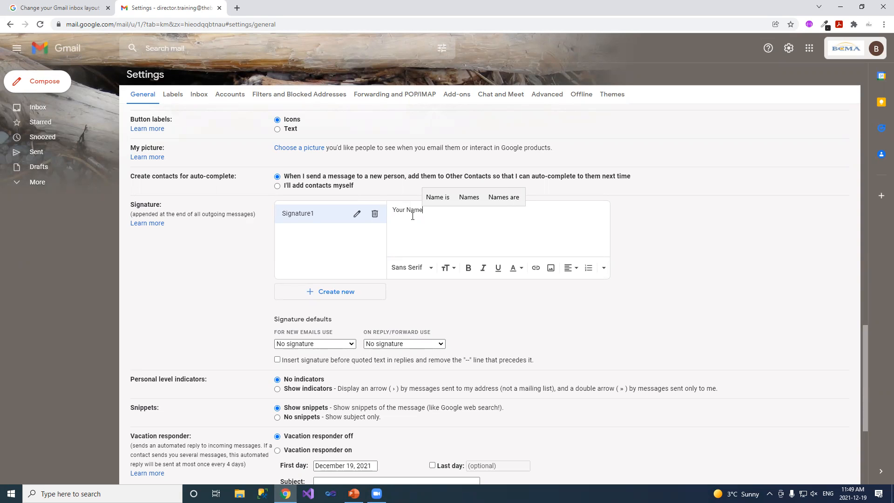
key(Return)
text(Your Title)
key(Return)
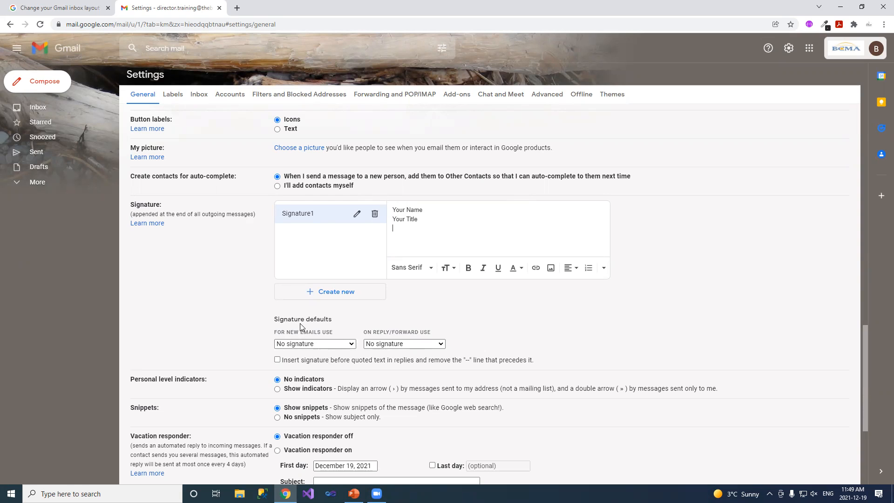
- Make Signature1 the default for new emails and replies/forwards, inserted before quoted text in replies, and save the changes
click(350, 345)
click(322, 361)
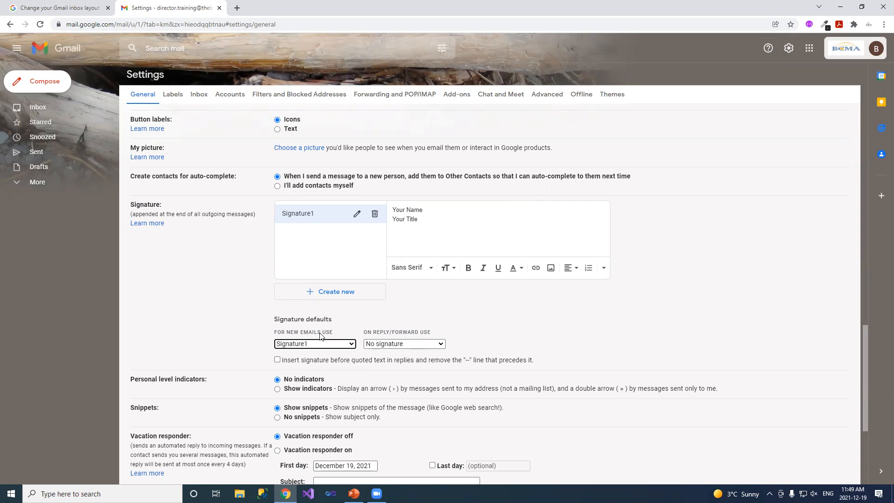
click(410, 344)
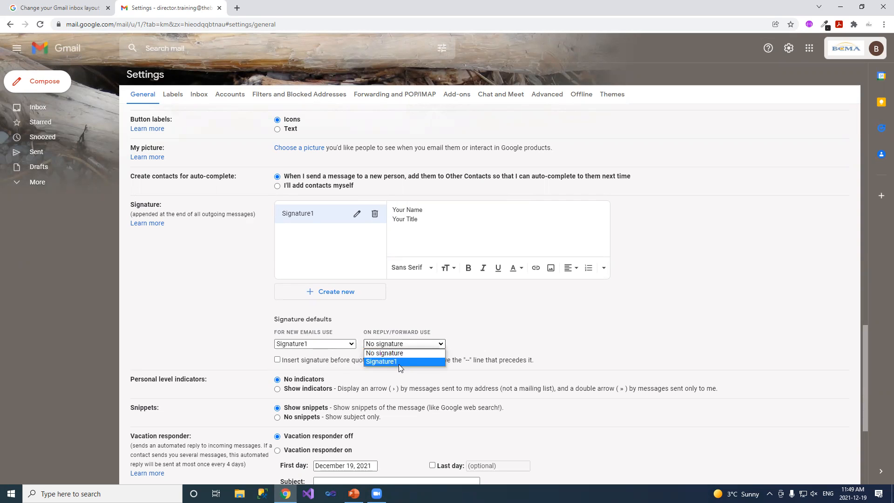
click(398, 362)
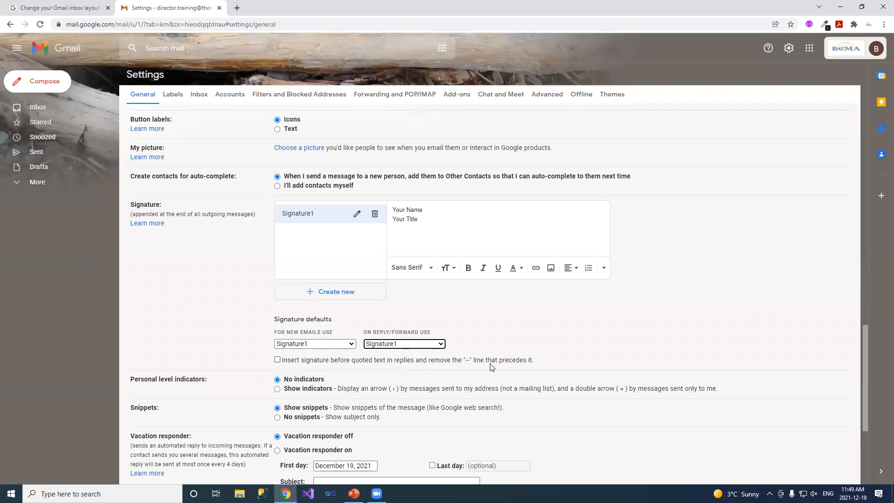
click(277, 360)
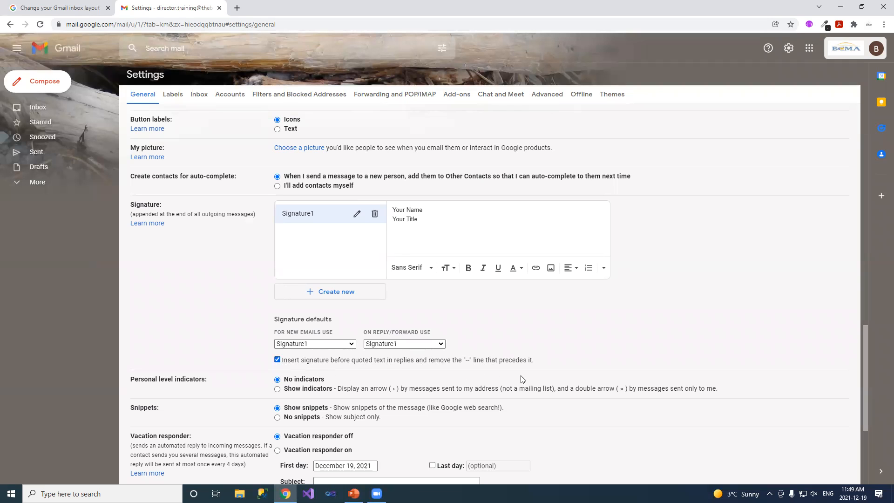
scroll(522, 379, down, 5)
click(476, 434)
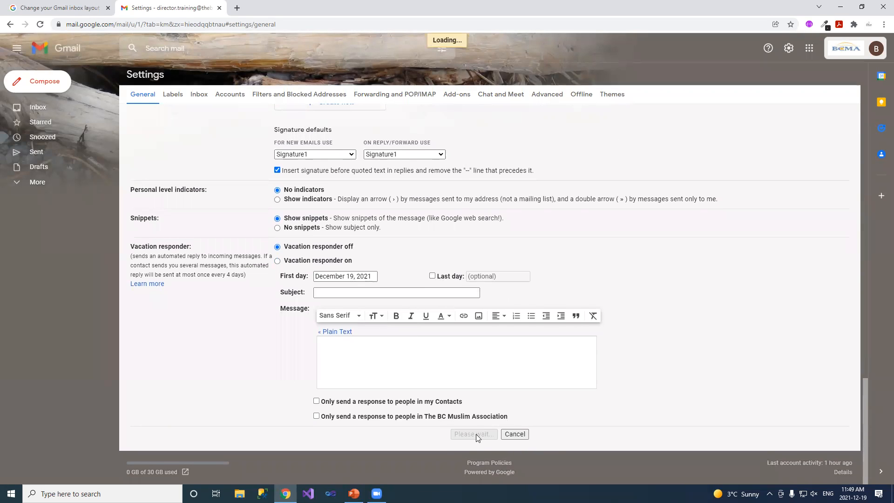
- Start a new message and check the two-line signature in its body
click(38, 83)
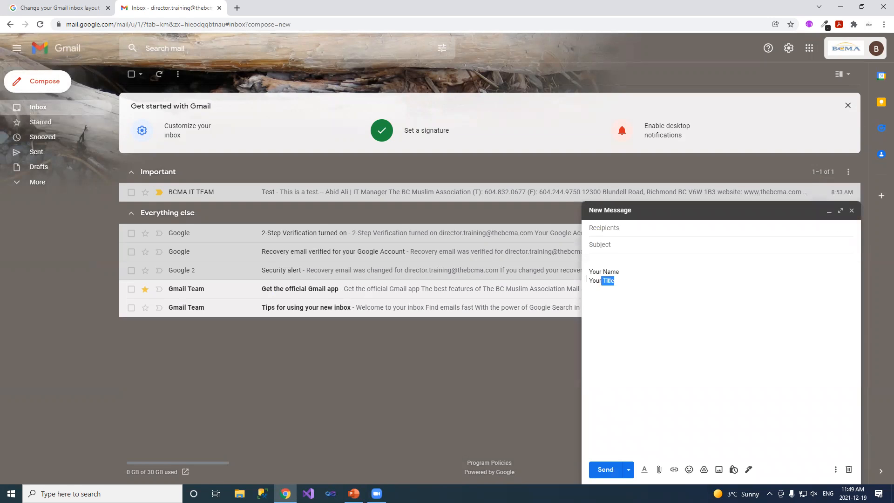
triple_click(625, 279)
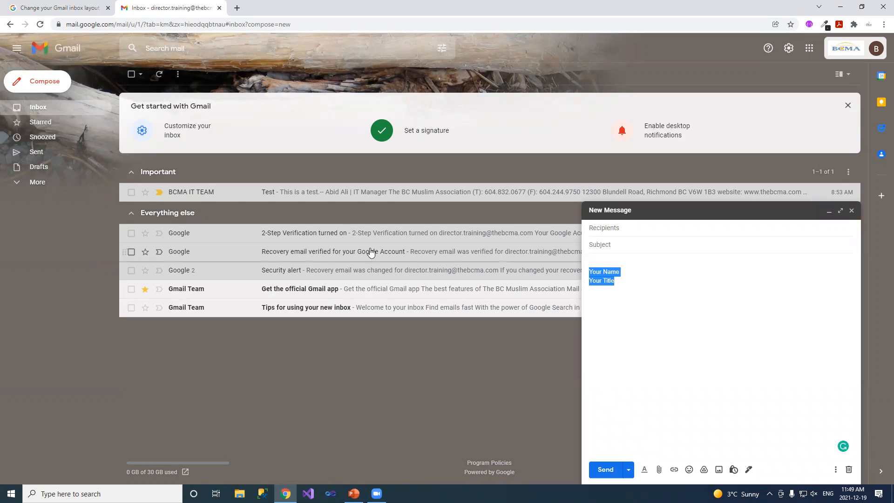
- Close the new message and copy the full signature block with its disclaimer from the BCMA IT team's Test message
click(178, 196)
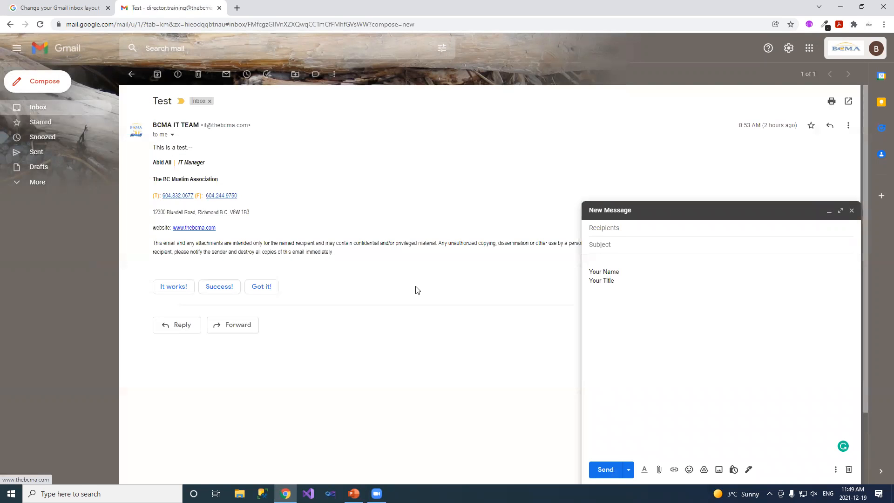
click(852, 210)
double_click(318, 252)
mouse_move(262, 243)
mouse_down()
mouse_move(163, 179)
mouse_move(153, 130)
mouse_move(154, 165)
mouse_up()
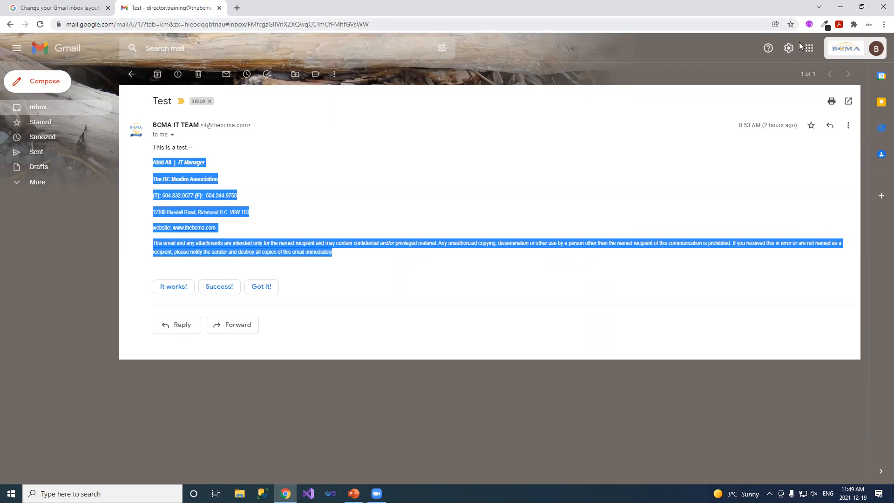
- Replace the text of Signature1 in the General settings with the copied signature block
click(789, 50)
click(803, 100)
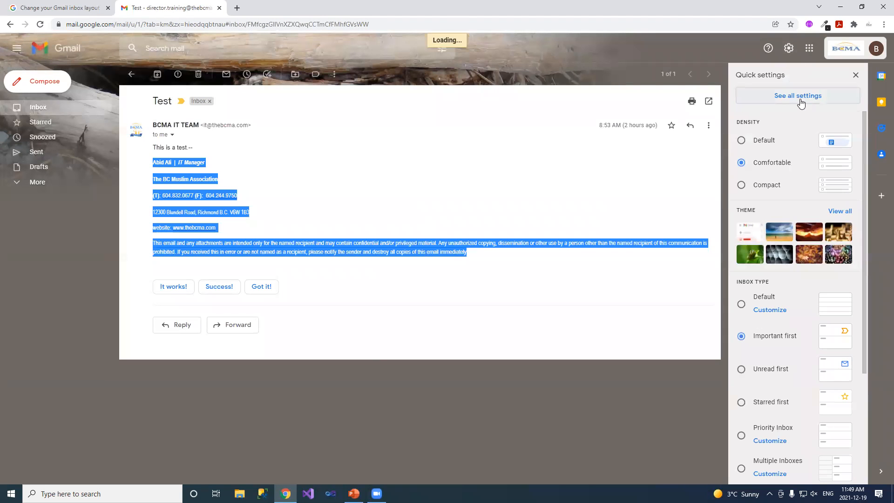
scroll(369, 260, down, 15)
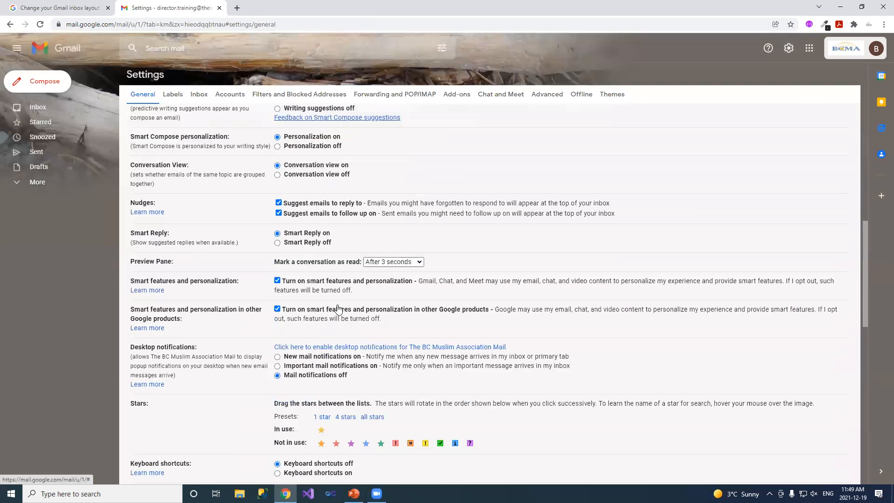
scroll(339, 308, down, 7)
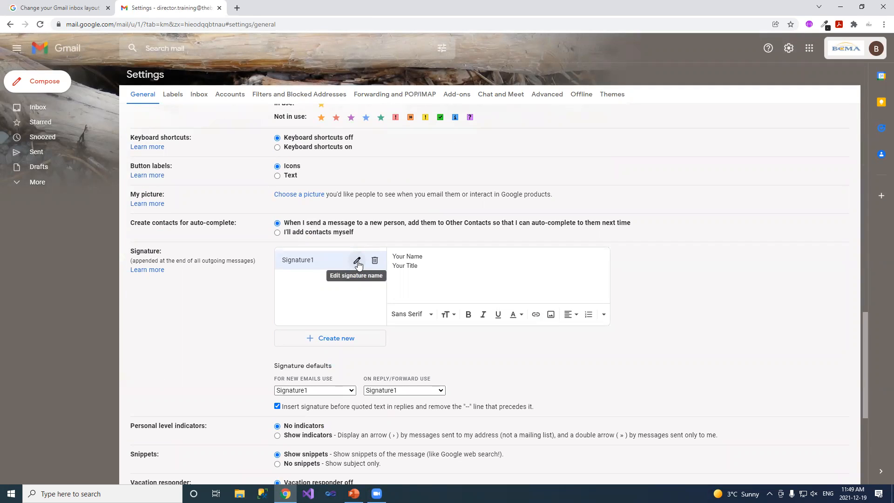
click(357, 263)
click(522, 281)
drag(433, 269, 355, 252)
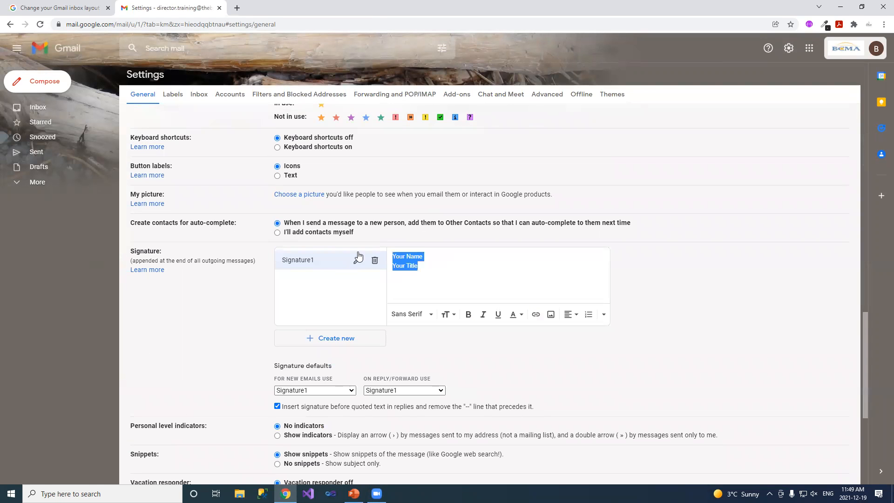
key(ctrl+v)
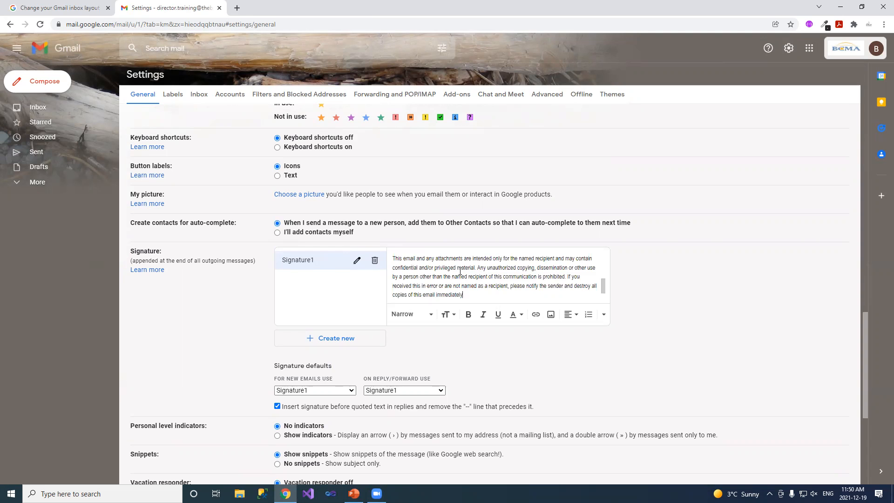
scroll(538, 292, up, 3)
scroll(538, 292, down, 3)
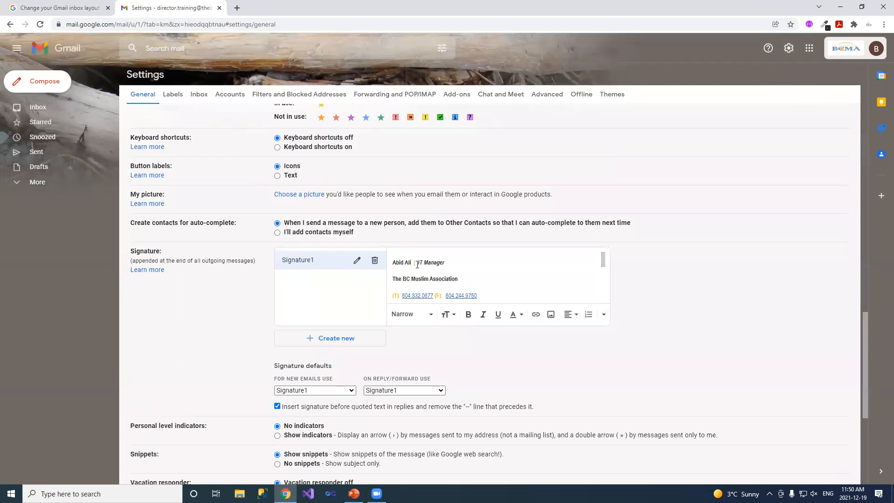
- Replace the person's name in the pasted signature with "Your Name"
click(404, 262)
key(BackSpace)
key(BackSpace)
key(BackSpace)
key(BackSpace)
text(Your)
scroll(406, 291, up, 1)
key(BackSpace)
key(BackSpace)
key(BackSpace)
text(Name)
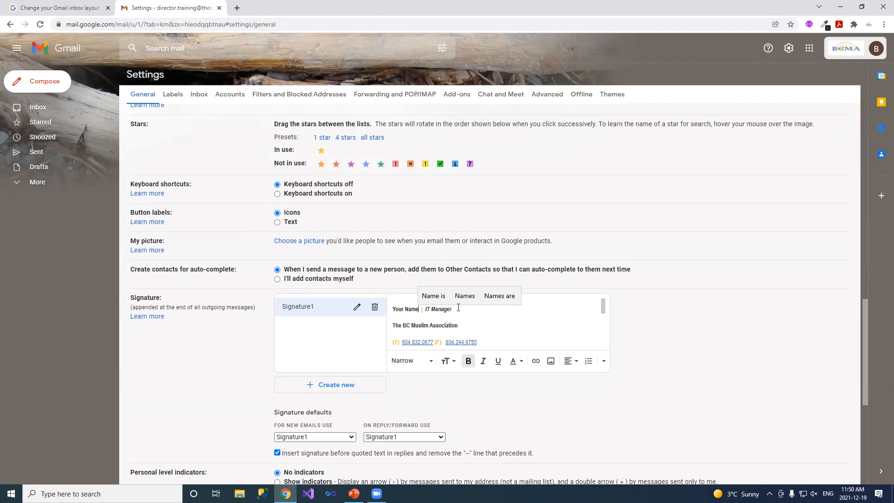
- Replace the job title in the signature with "Title" and save the settings changes
drag(451, 310, 424, 311)
text(Title)
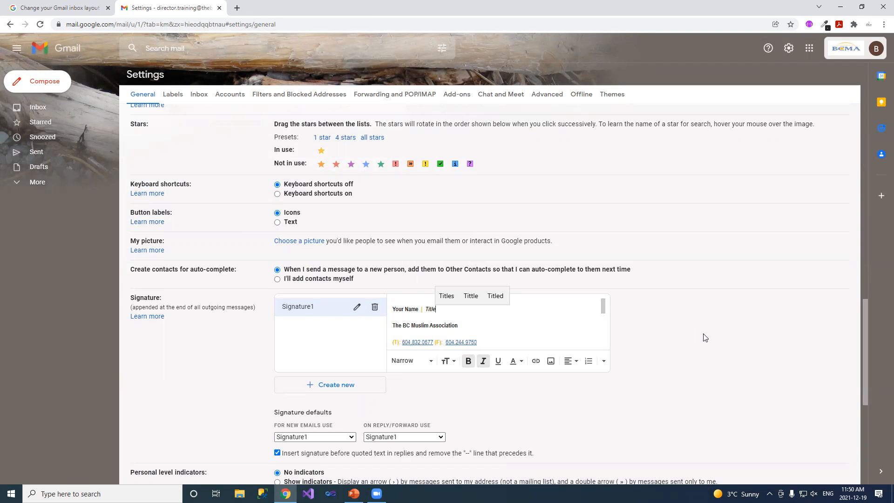
scroll(666, 359, down, 6)
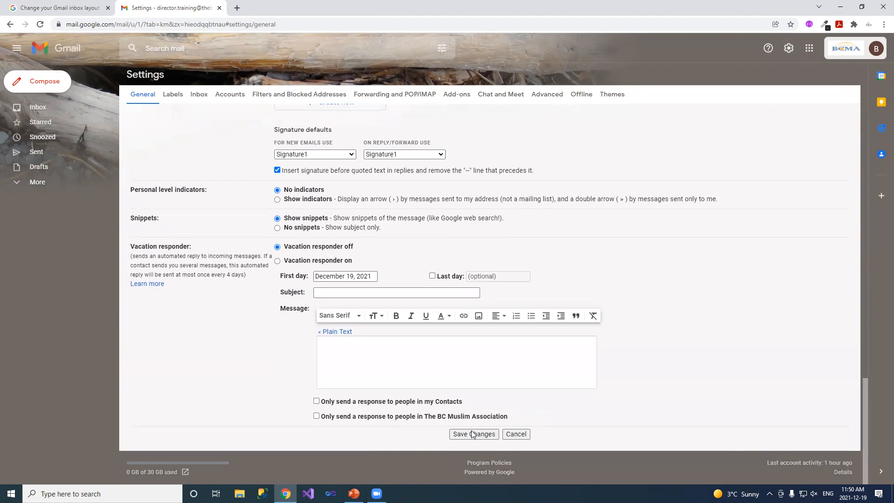
click(473, 434)
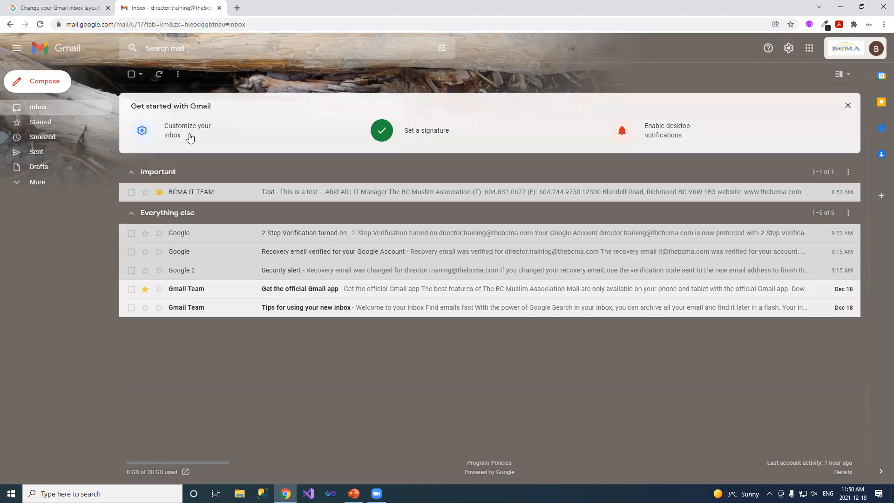
- View the updated signature block in a new message and close the message
click(37, 83)
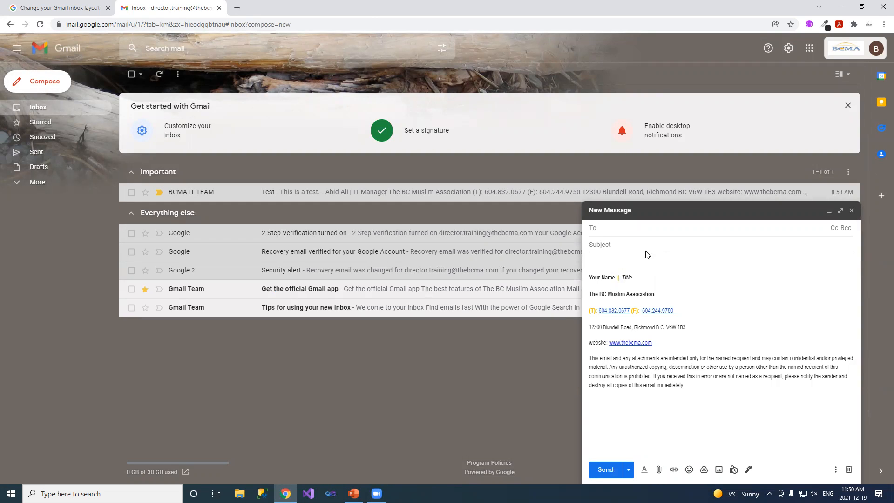
click(851, 212)
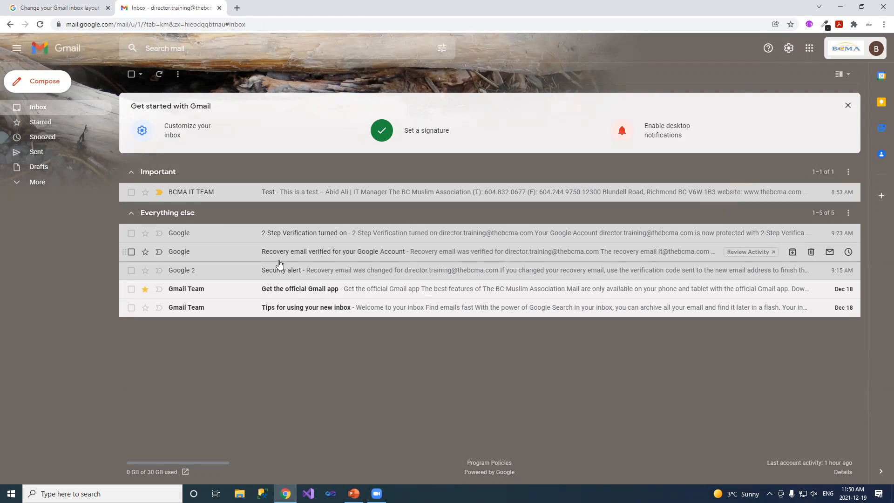
- Review the General settings from language and undo send down to desktop notifications, stars and button labels
click(789, 50)
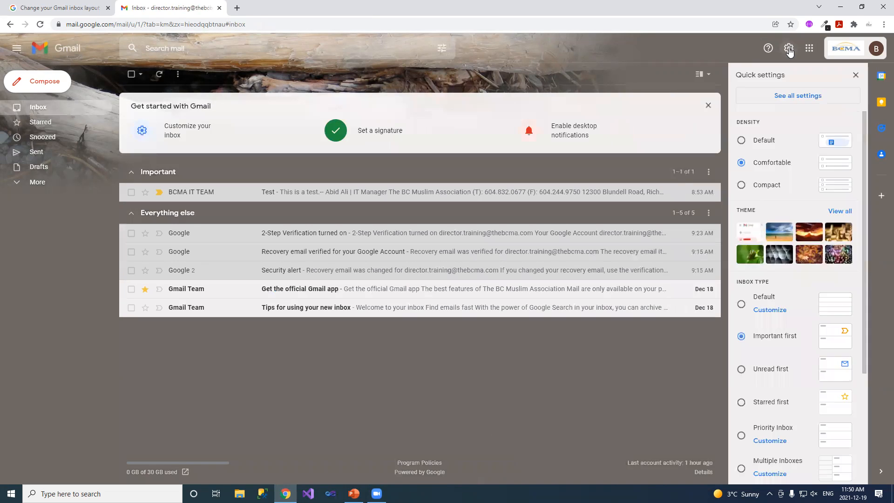
click(800, 97)
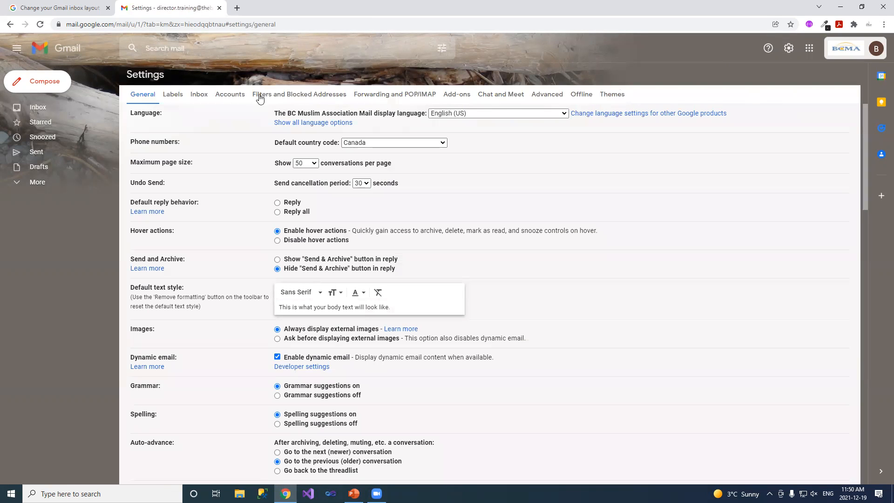
scroll(527, 278, down, 3)
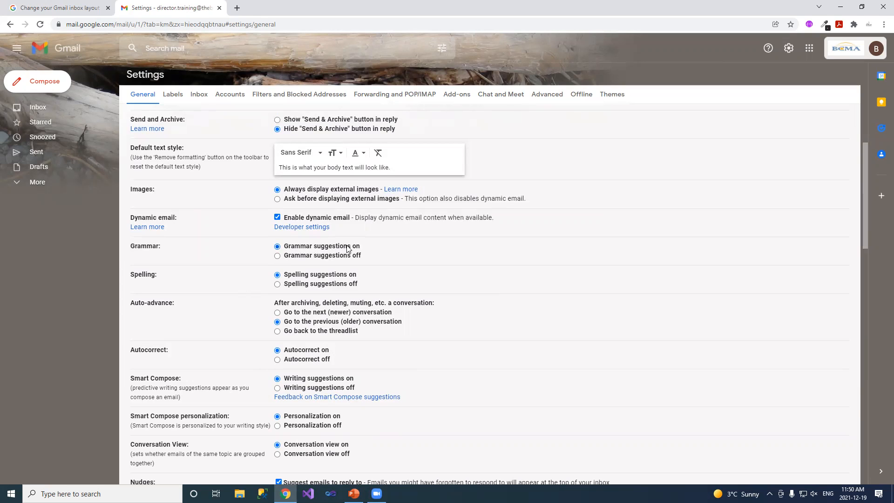
scroll(508, 349, down, 2)
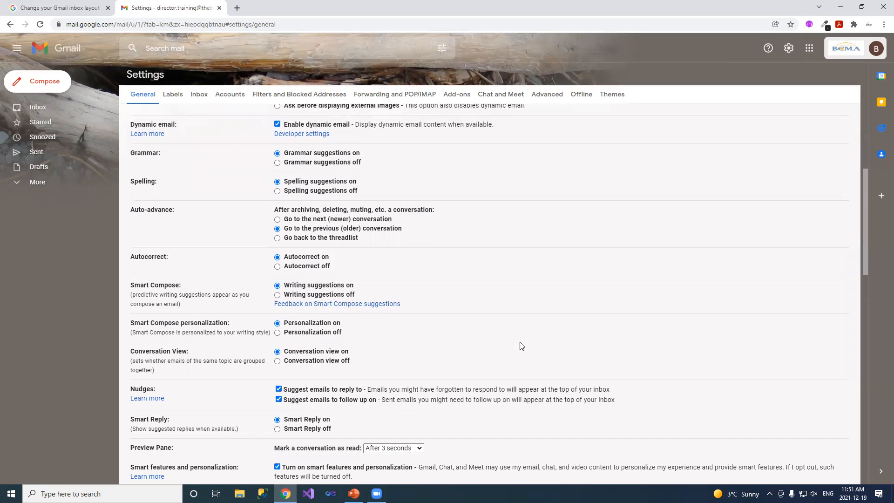
scroll(522, 345, down, 2)
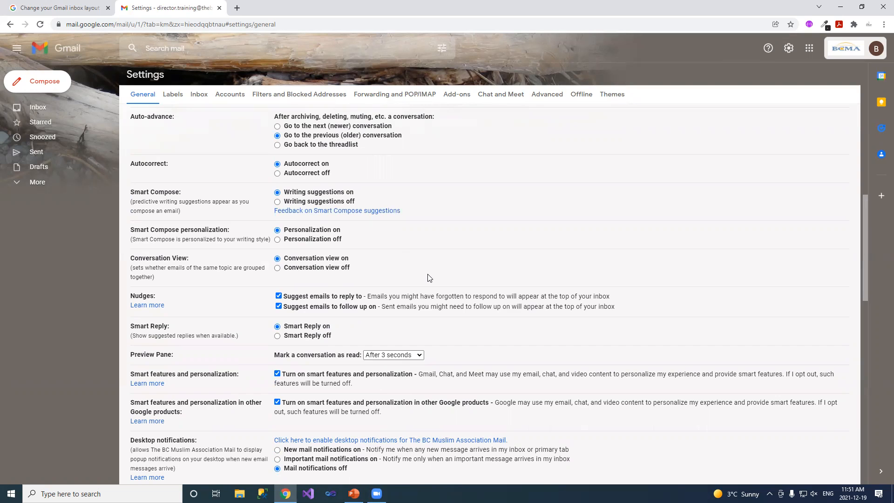
scroll(392, 284, down, 4)
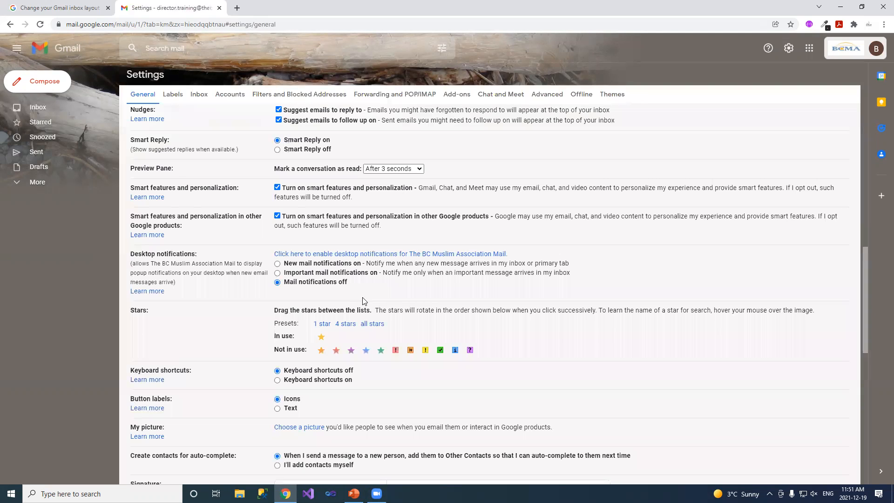
- Close the Gmail settings page and switch to the PowerPoint presentation's Lesson Summary slide
click(219, 8)
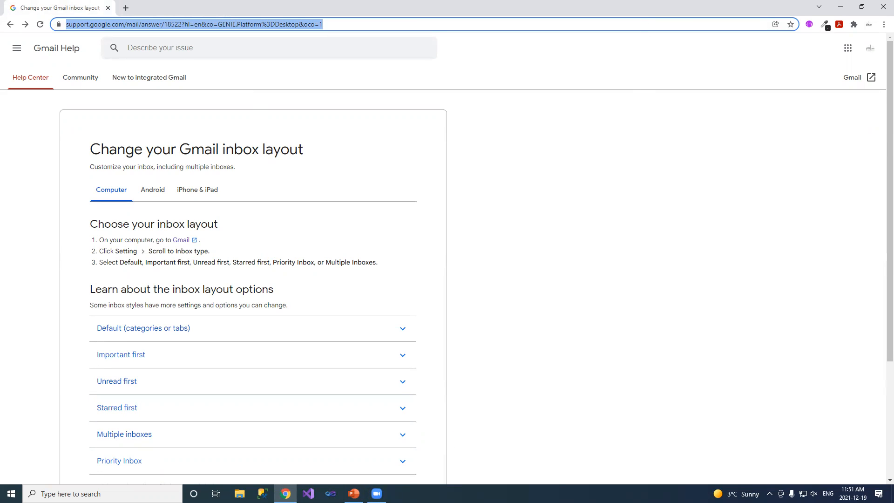
click(354, 493)
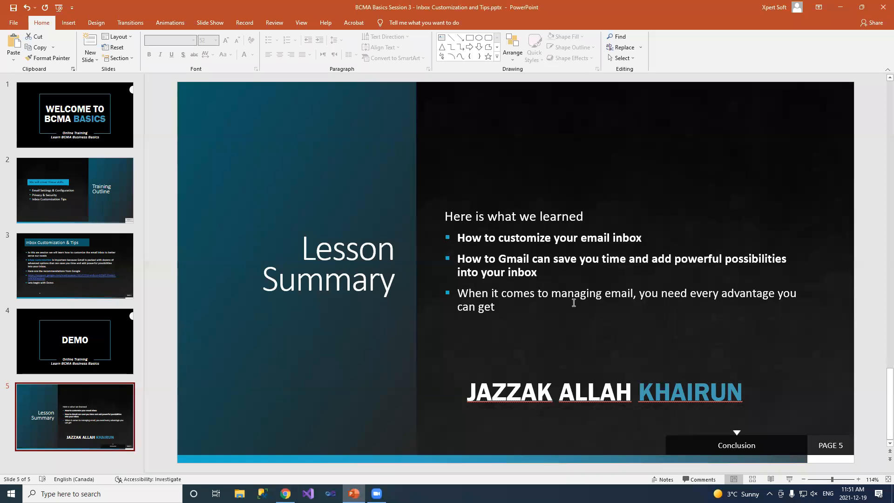